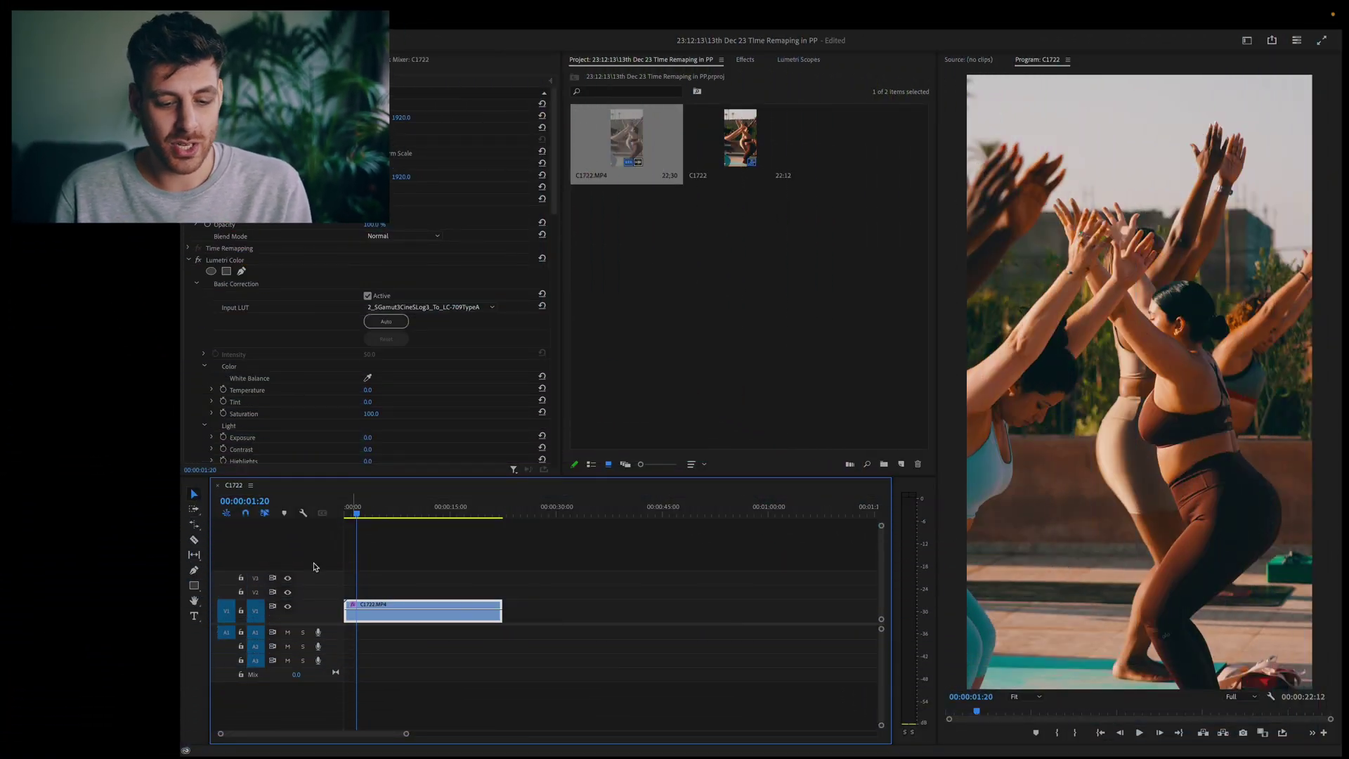
Step: Set the yoga clip's Speed/Duration to 50% and play it back from about nine seconds
right_click(406, 612)
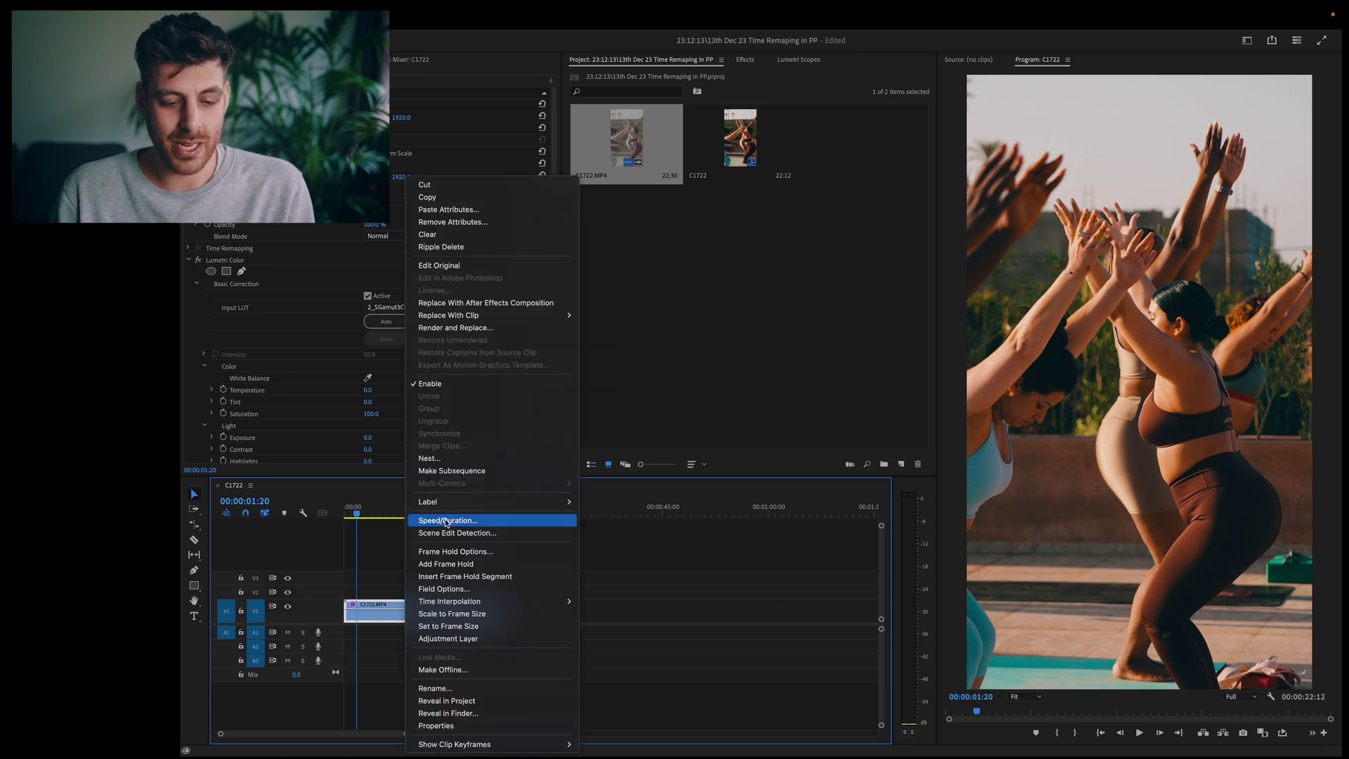
left_click(447, 521)
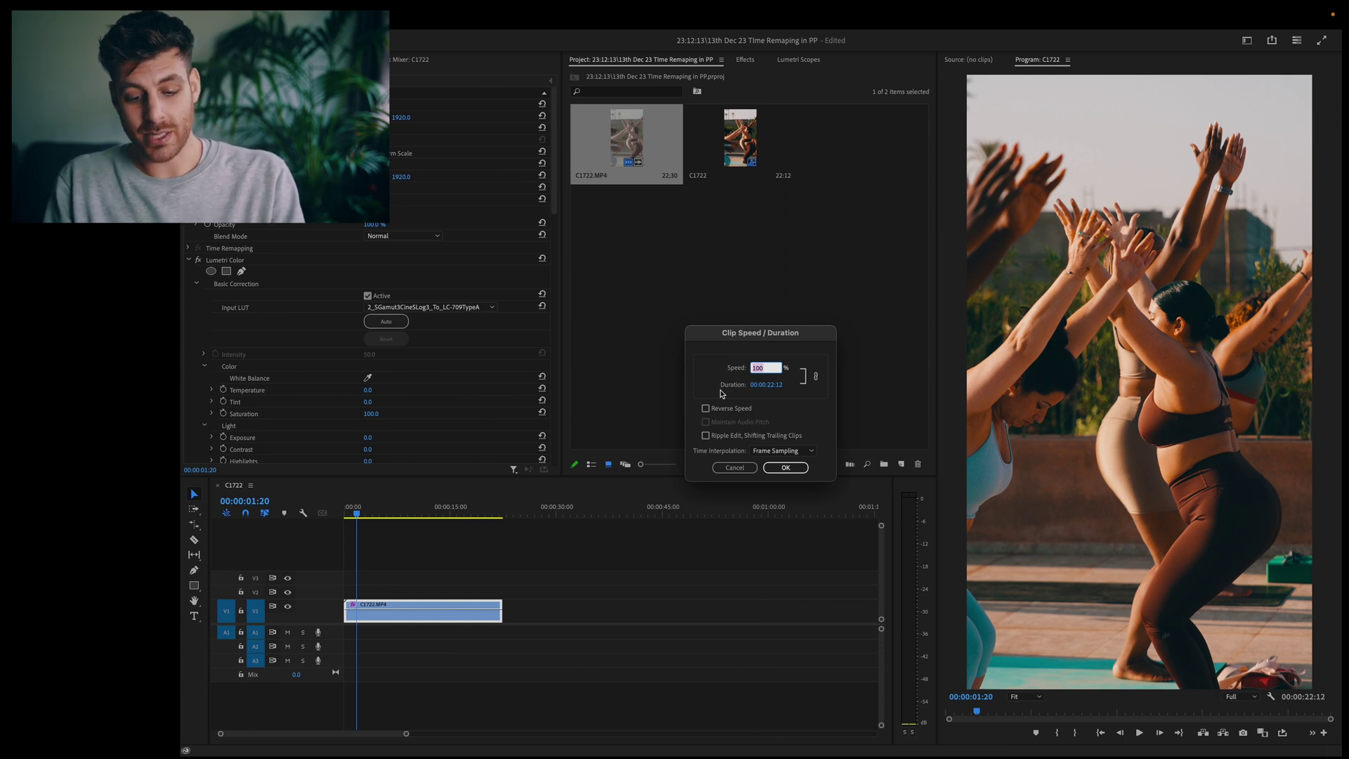
type("50")
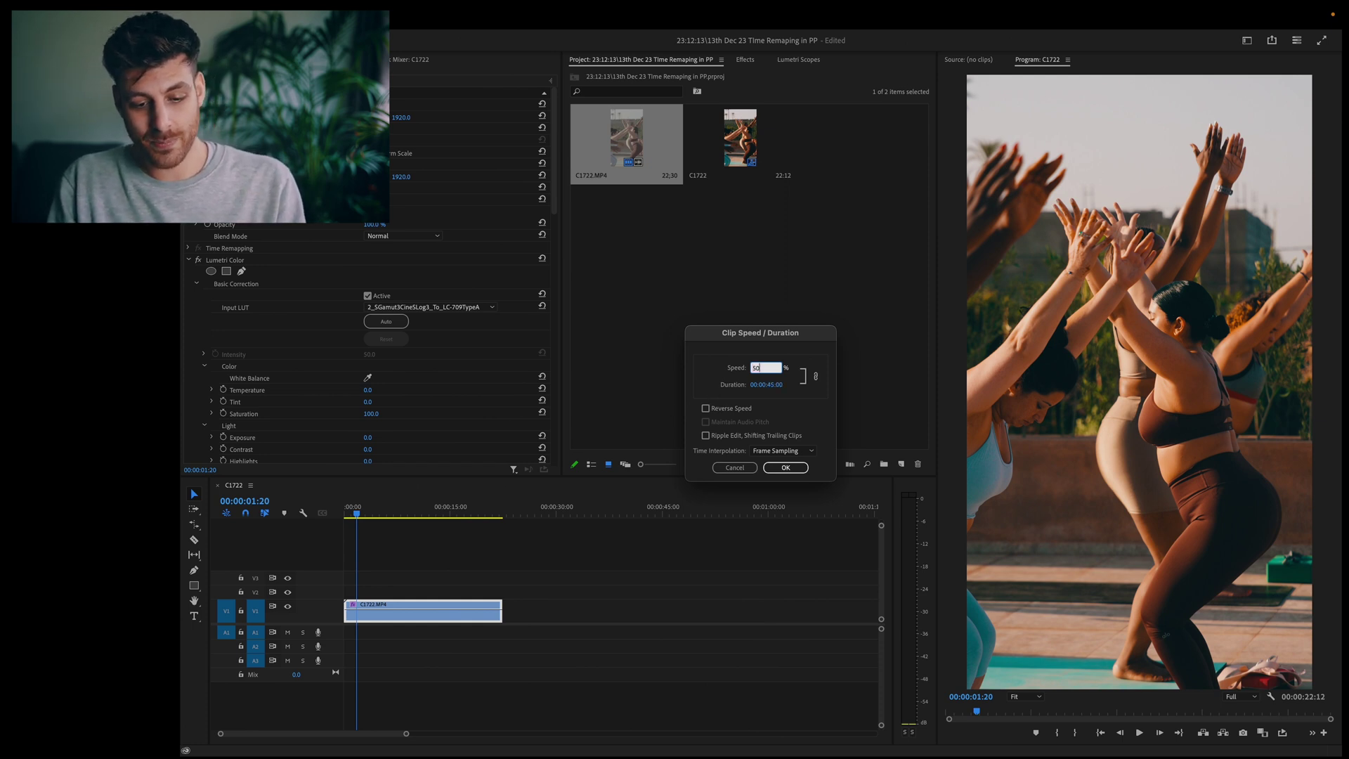
key("Return")
left_click(414, 509)
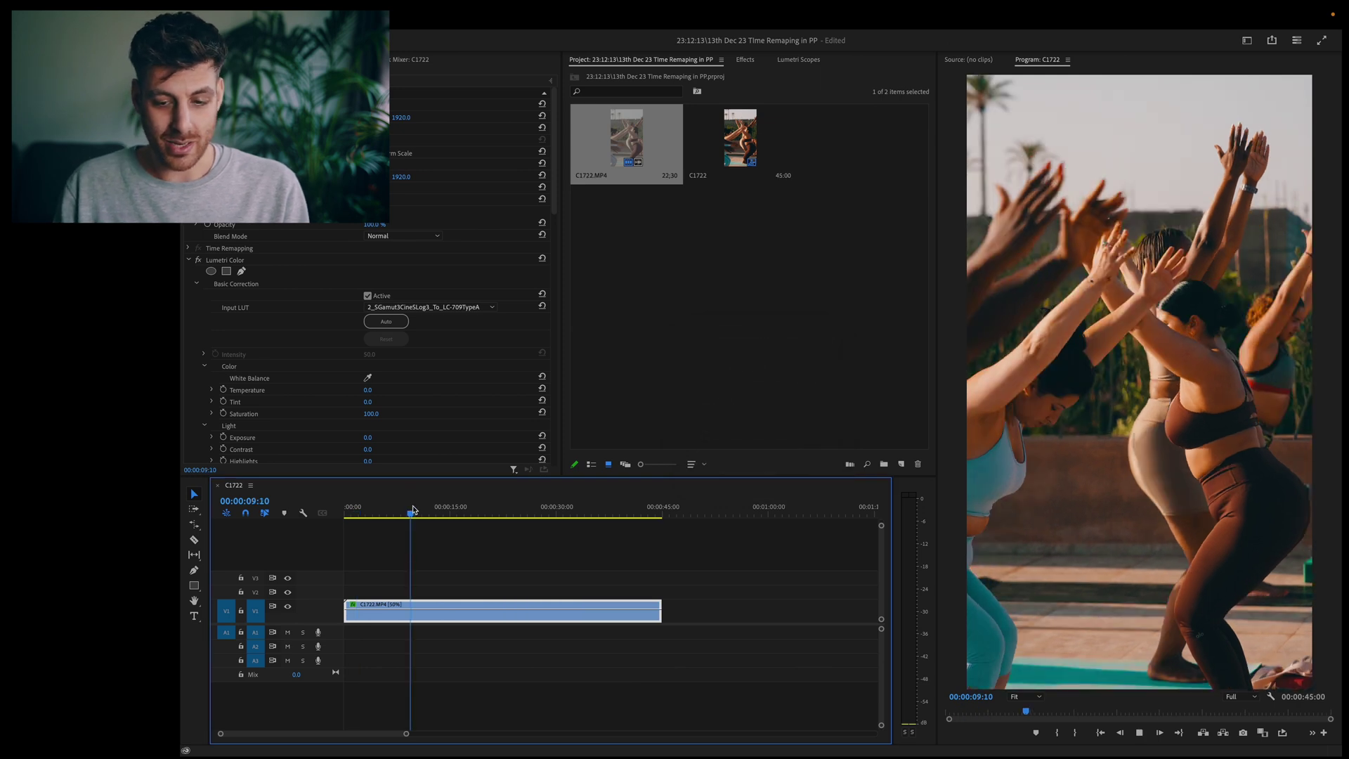
key("space")
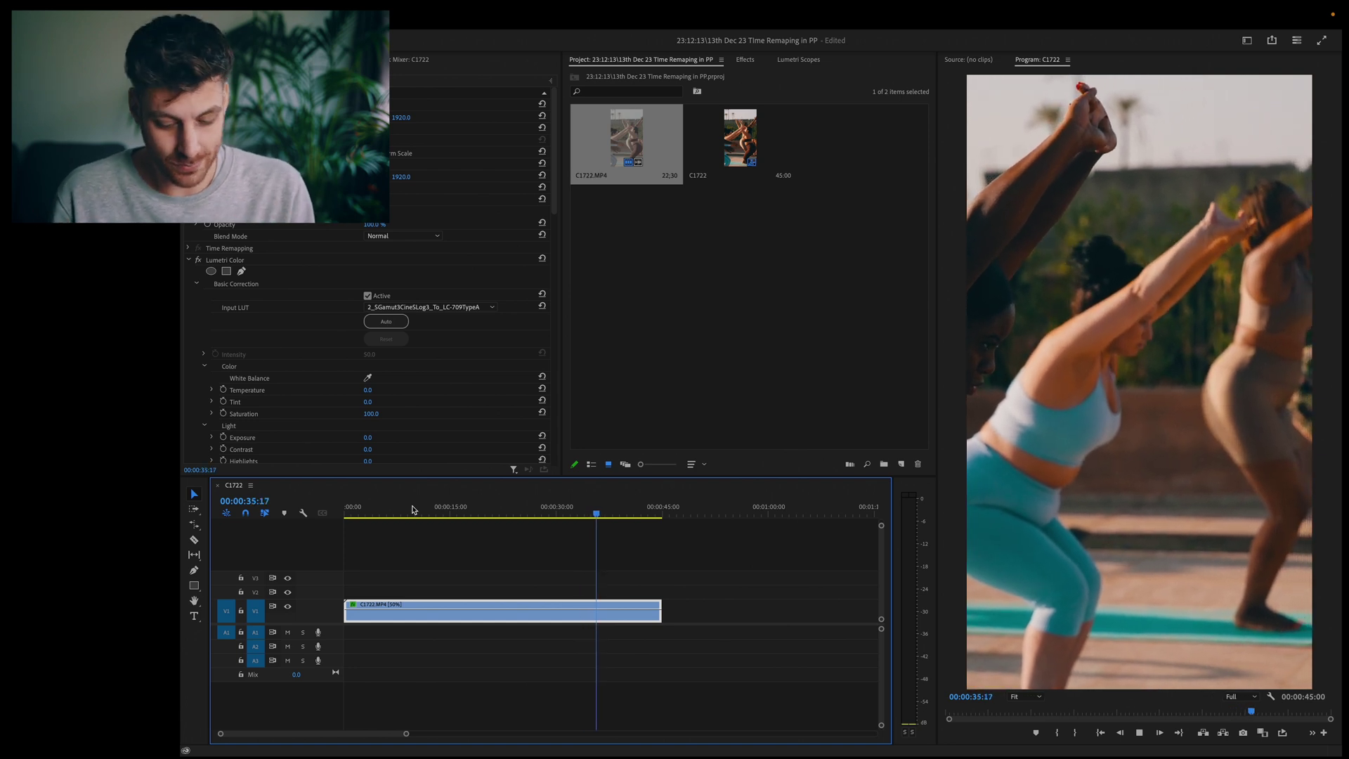
Step: Stop playback, undo the 50% speed change, and expand the V1 video track
key("space")
key("ctrl+z")
left_click(394, 510)
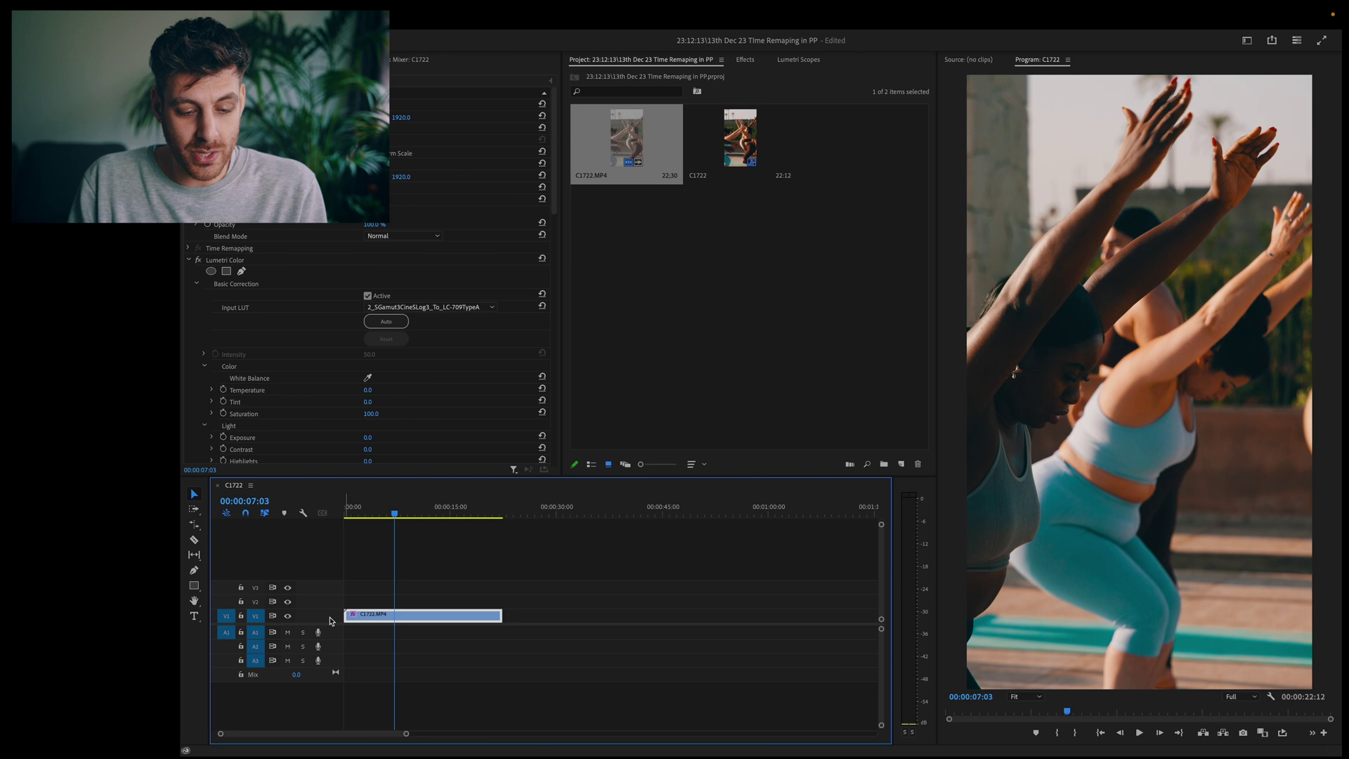
double_click(330, 621)
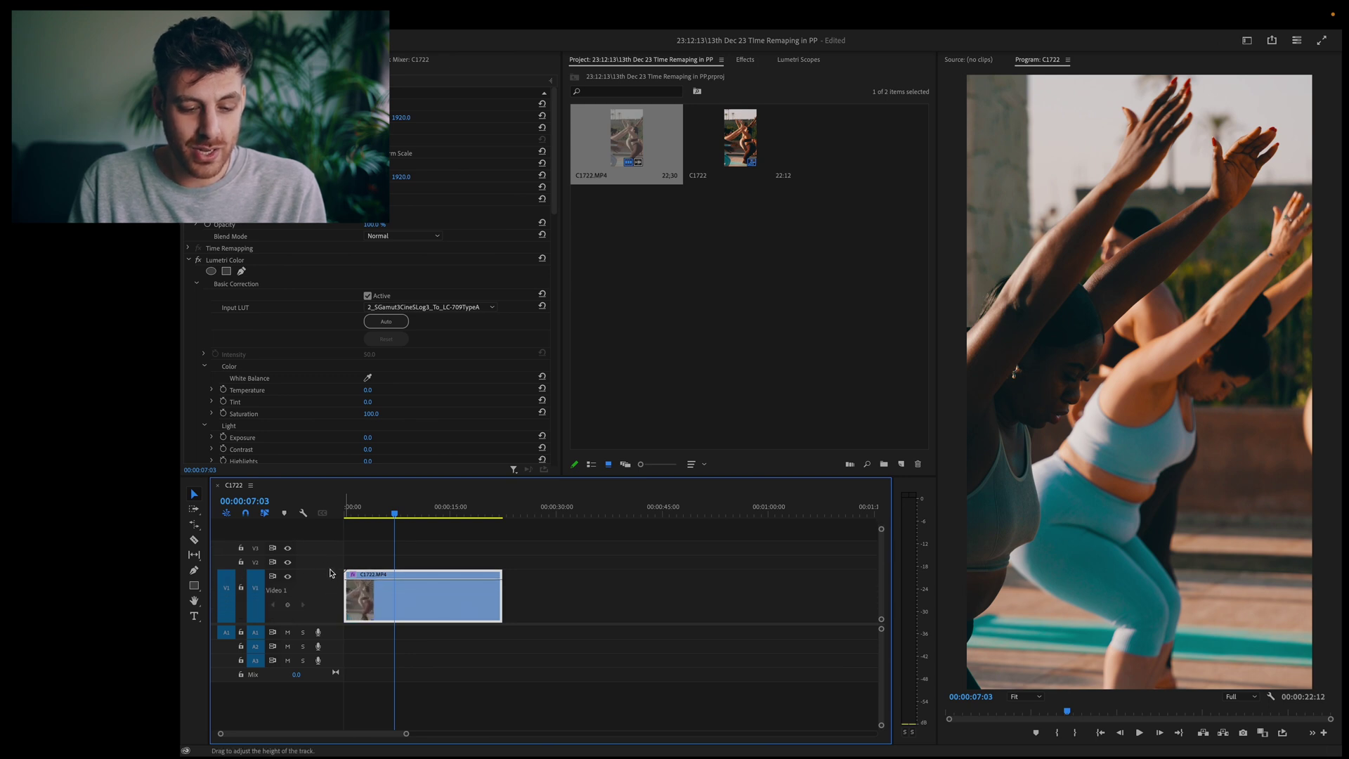
mouse_move(330, 572)
left_mouse_down()
mouse_move(330, 590)
mouse_move(329, 568)
left_mouse_up()
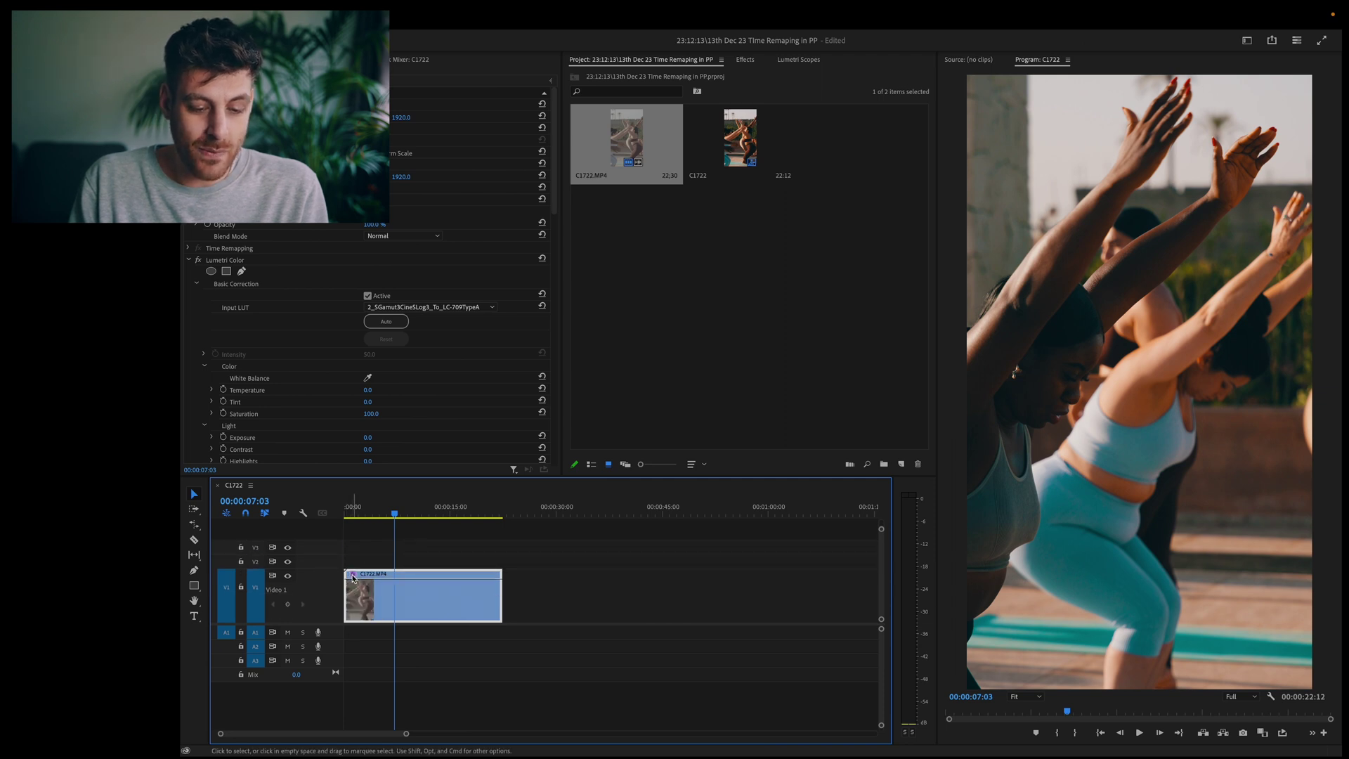
Step: Show the clip's Time Remapping > Speed line and pull it down to about 49%
left_click(353, 577)
mouse_move(404, 623)
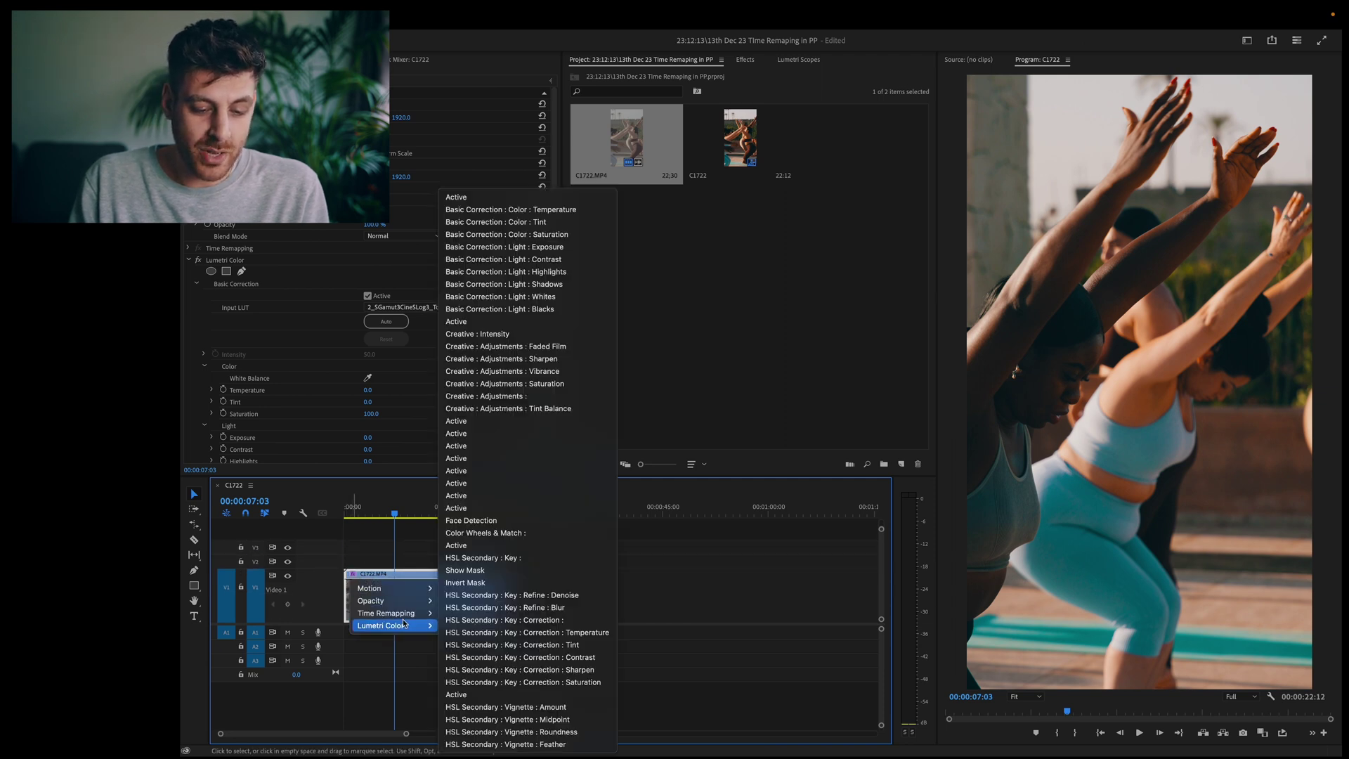
left_click(446, 613)
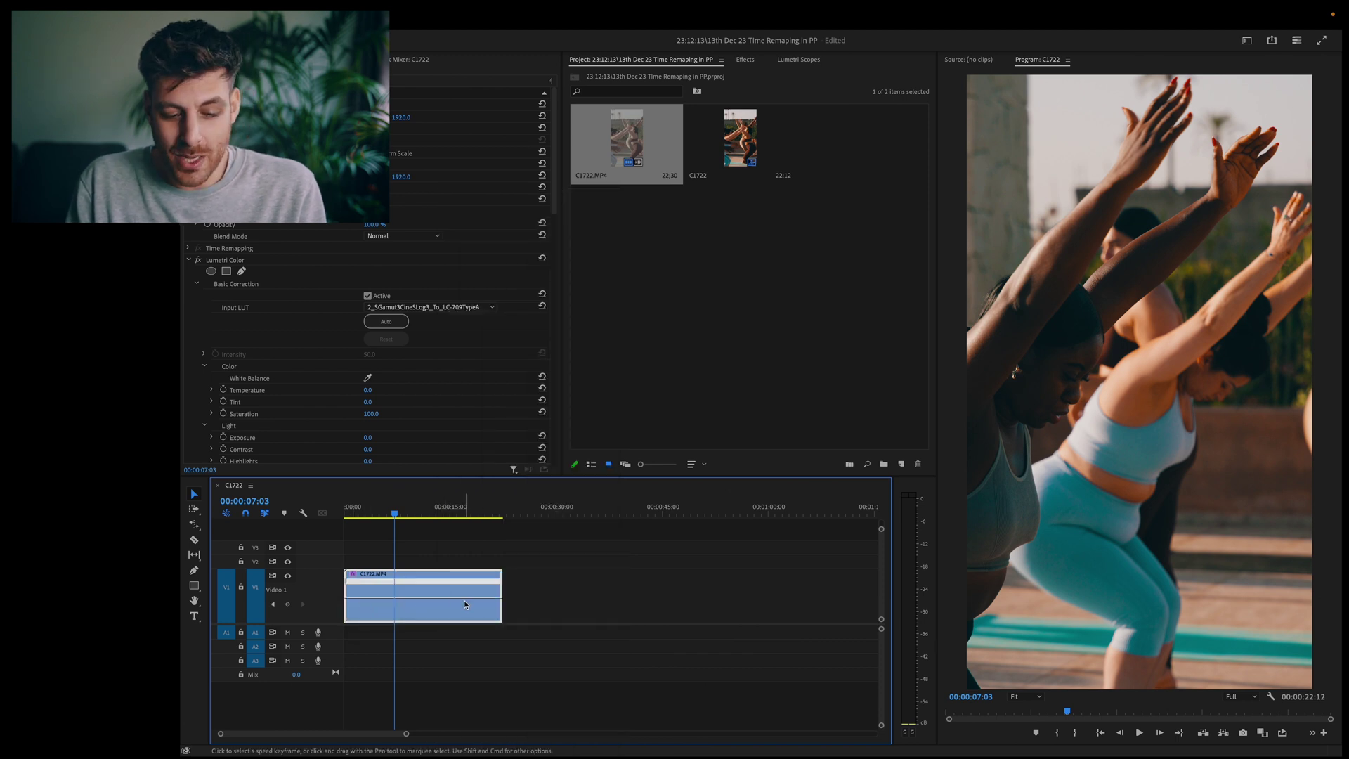
mouse_move(464, 604)
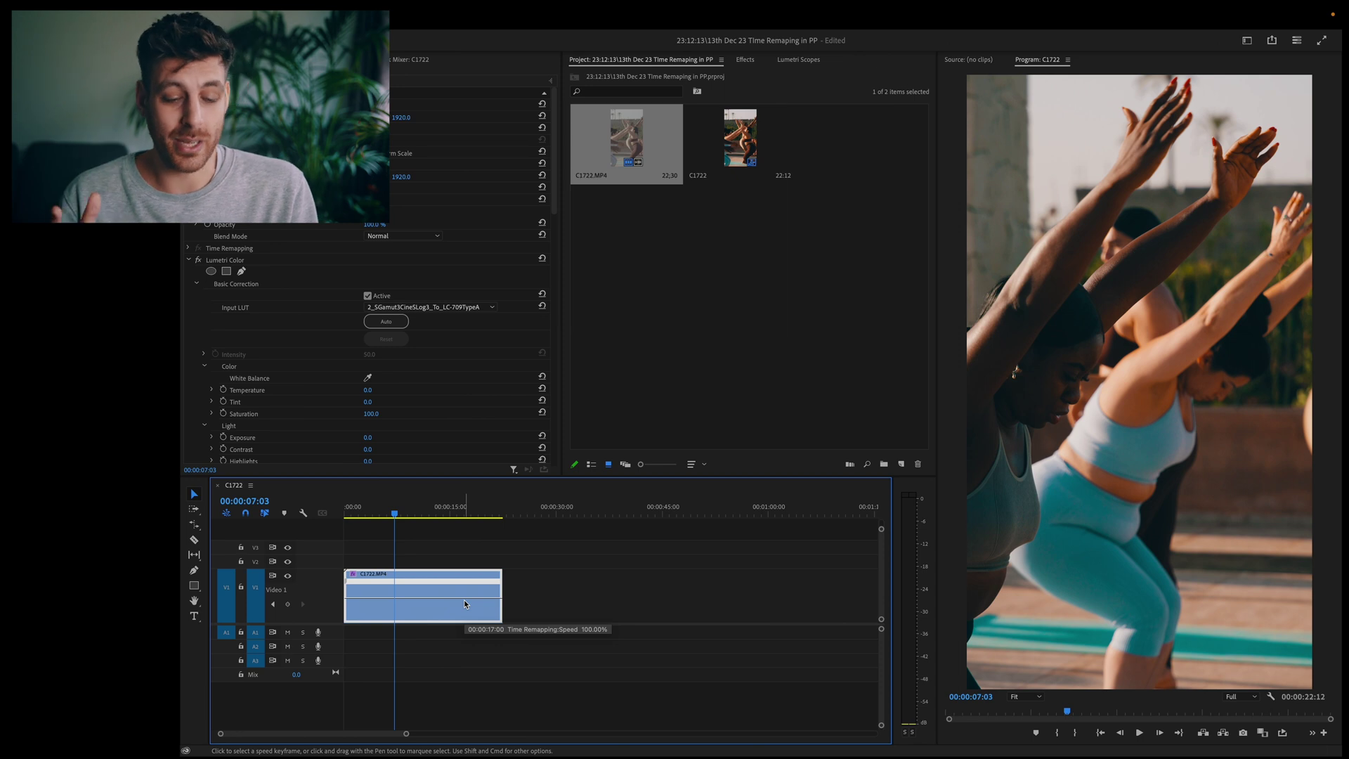
left_click_drag(464, 604, 446, 635)
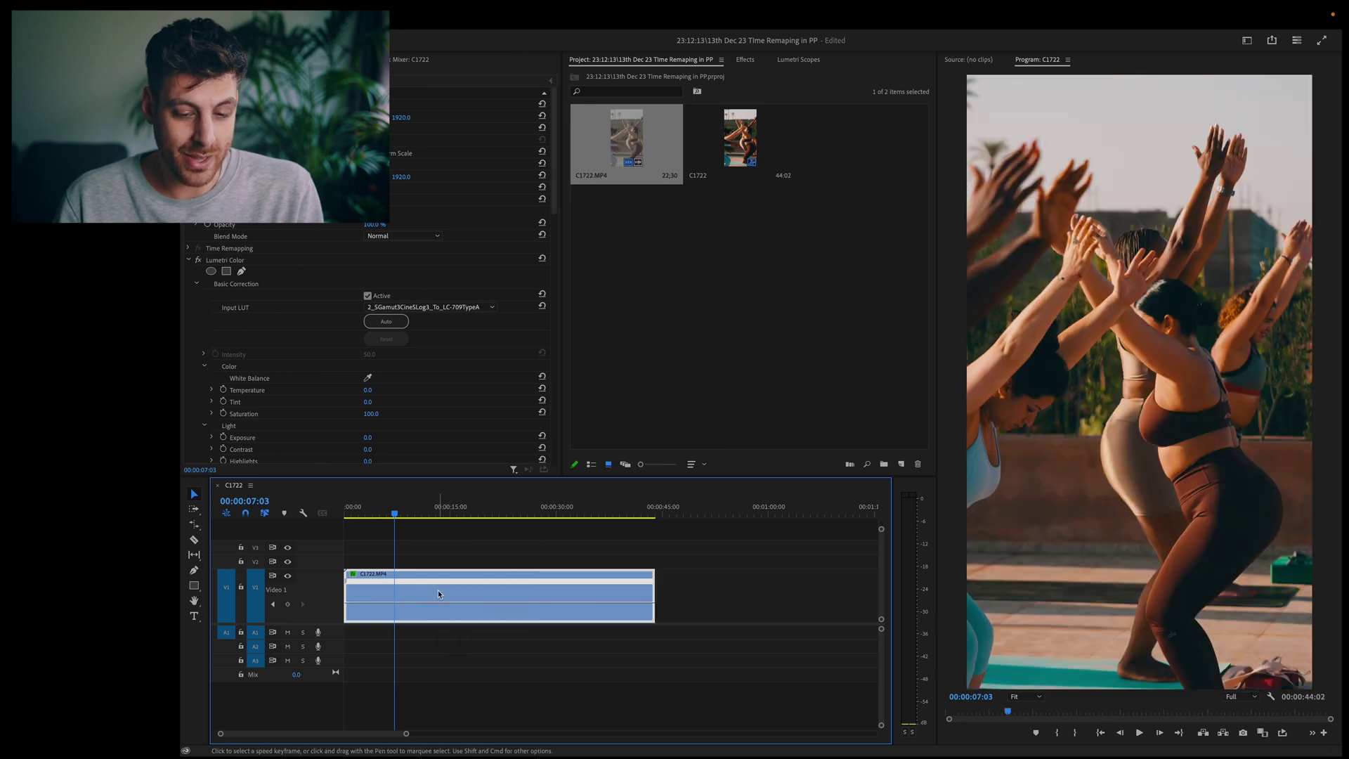
Step: Play to about 17 seconds and add a speed keyframe there with the Pen tool
key("space")
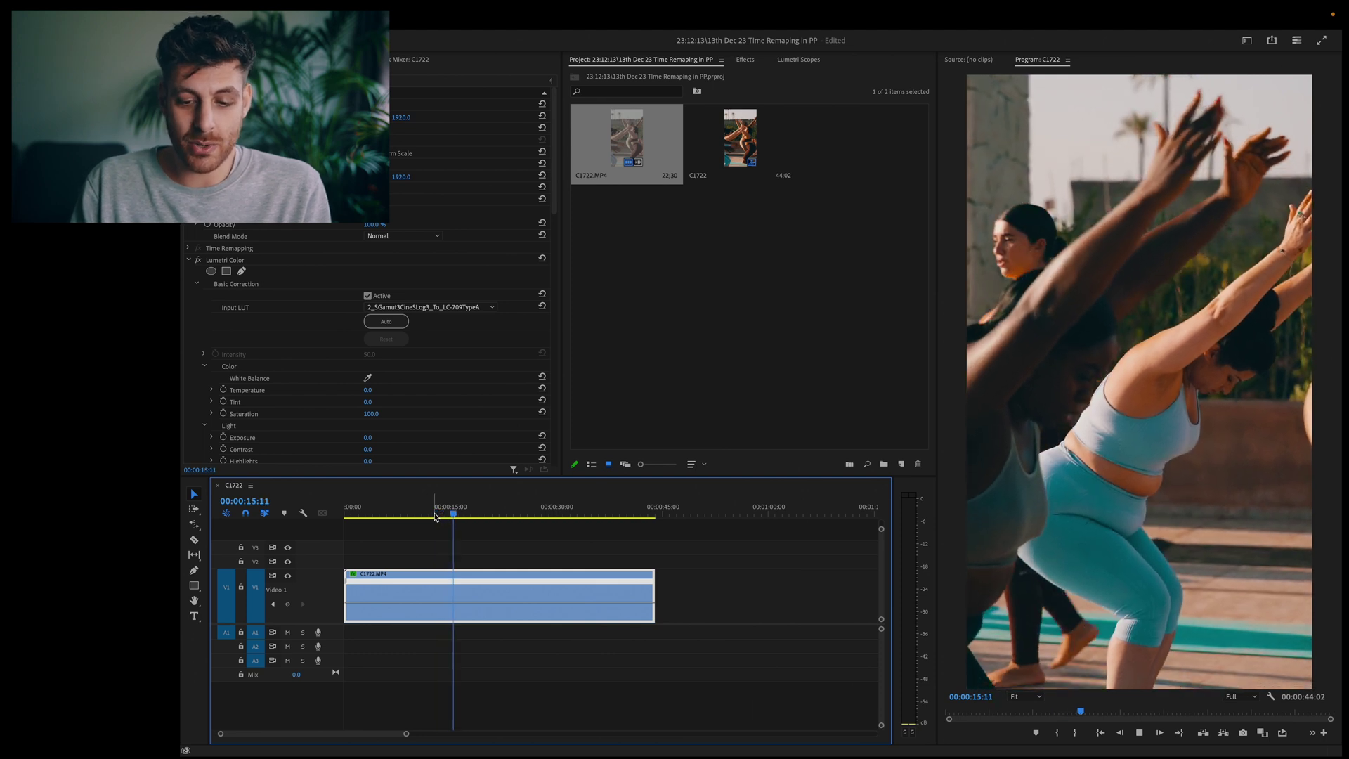
key("space")
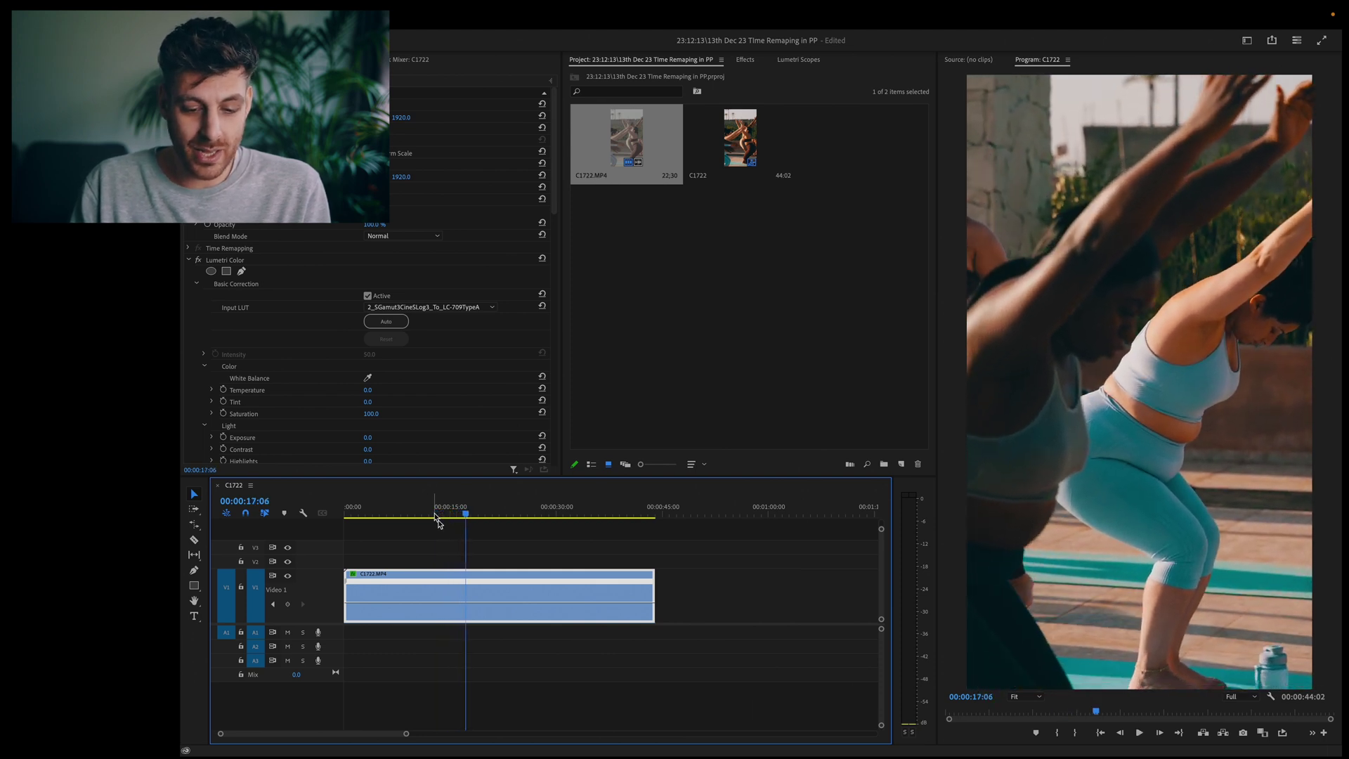
key("p")
left_click(468, 602)
key("v")
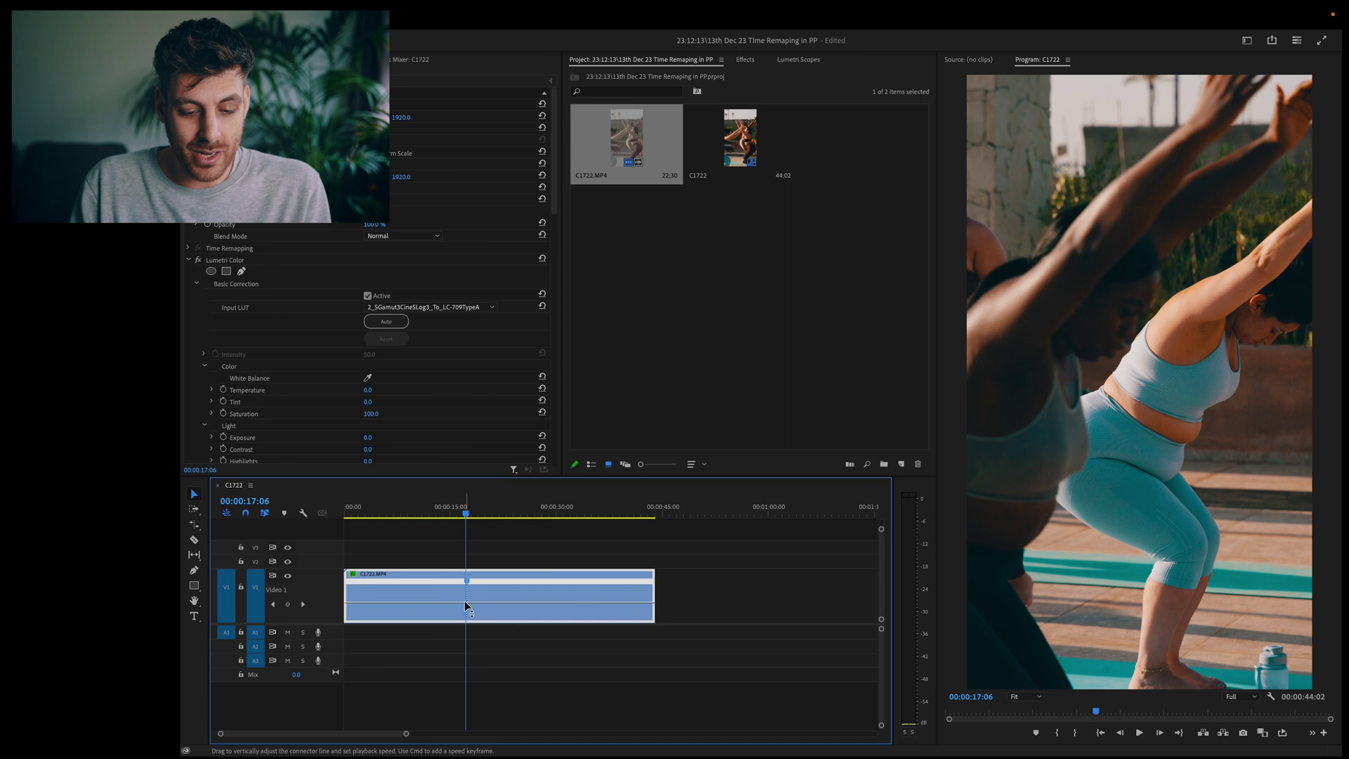
mouse_move(467, 606)
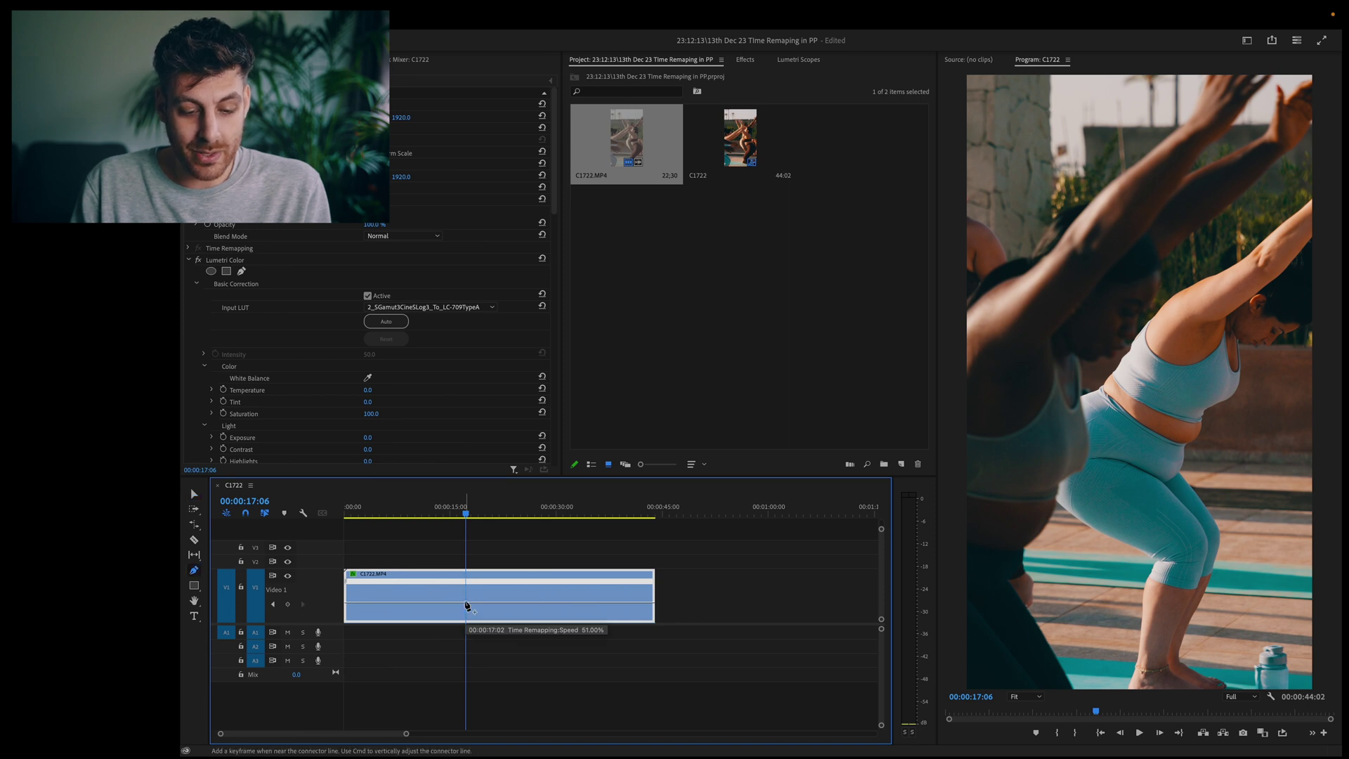
key("p")
key("v")
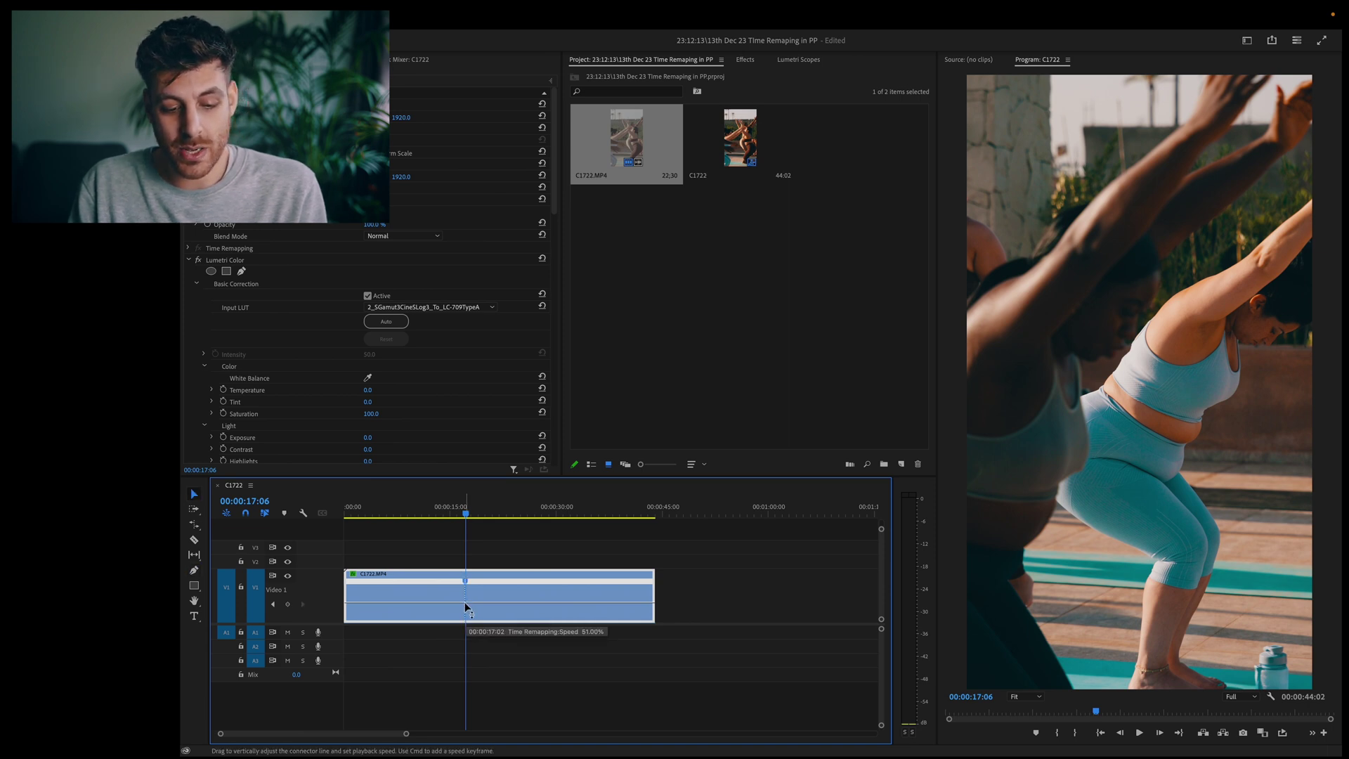
Step: Raise the speed after the keyframe to 74%, split it into a gradual ramp, and preview it
left_click_drag(490, 609, 480, 583)
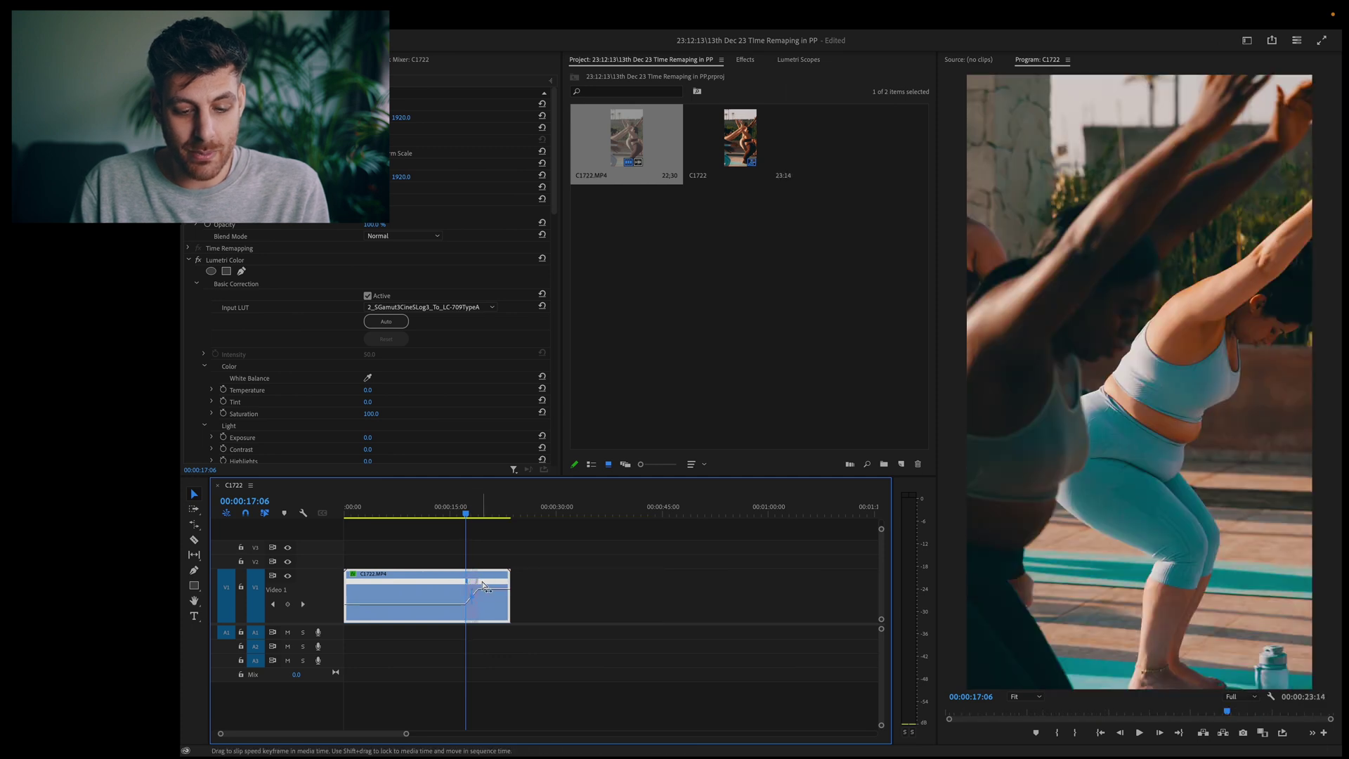
left_click(450, 507)
key("space")
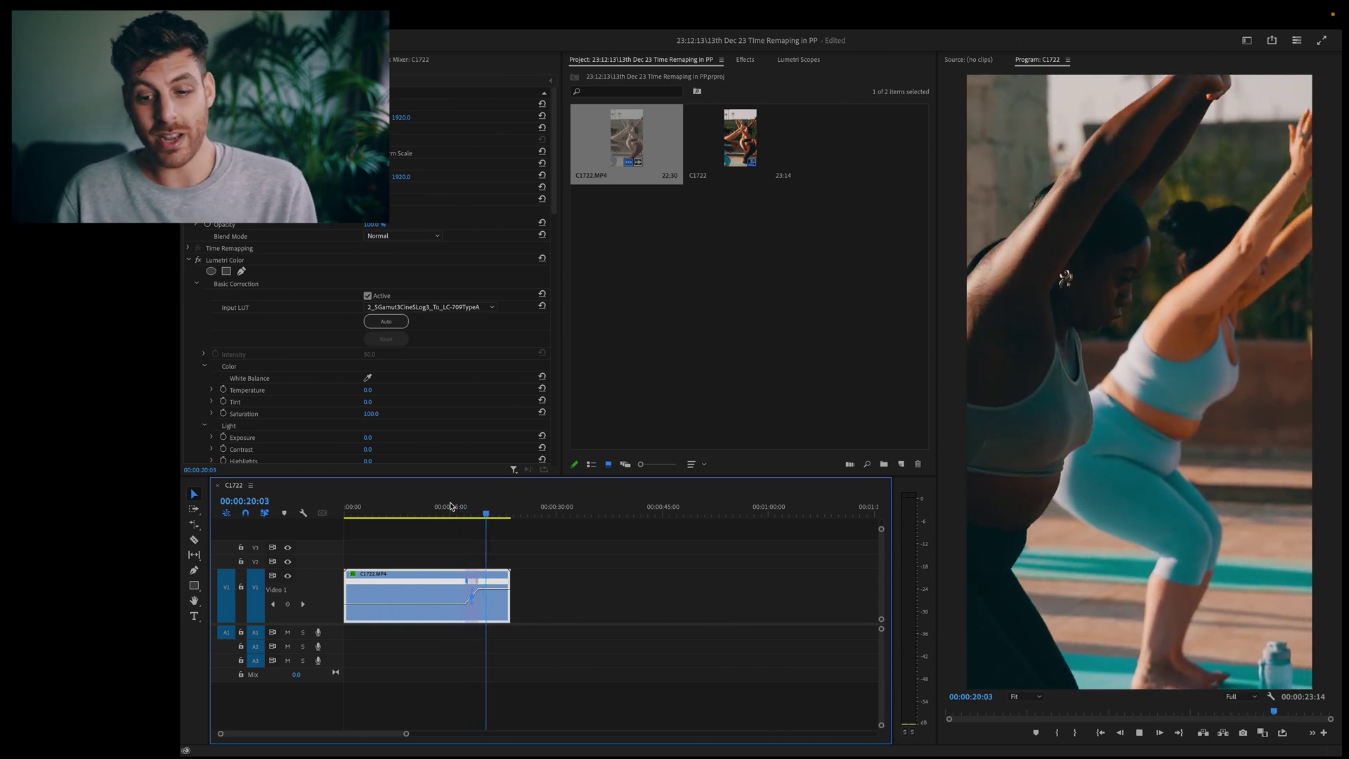
key("space")
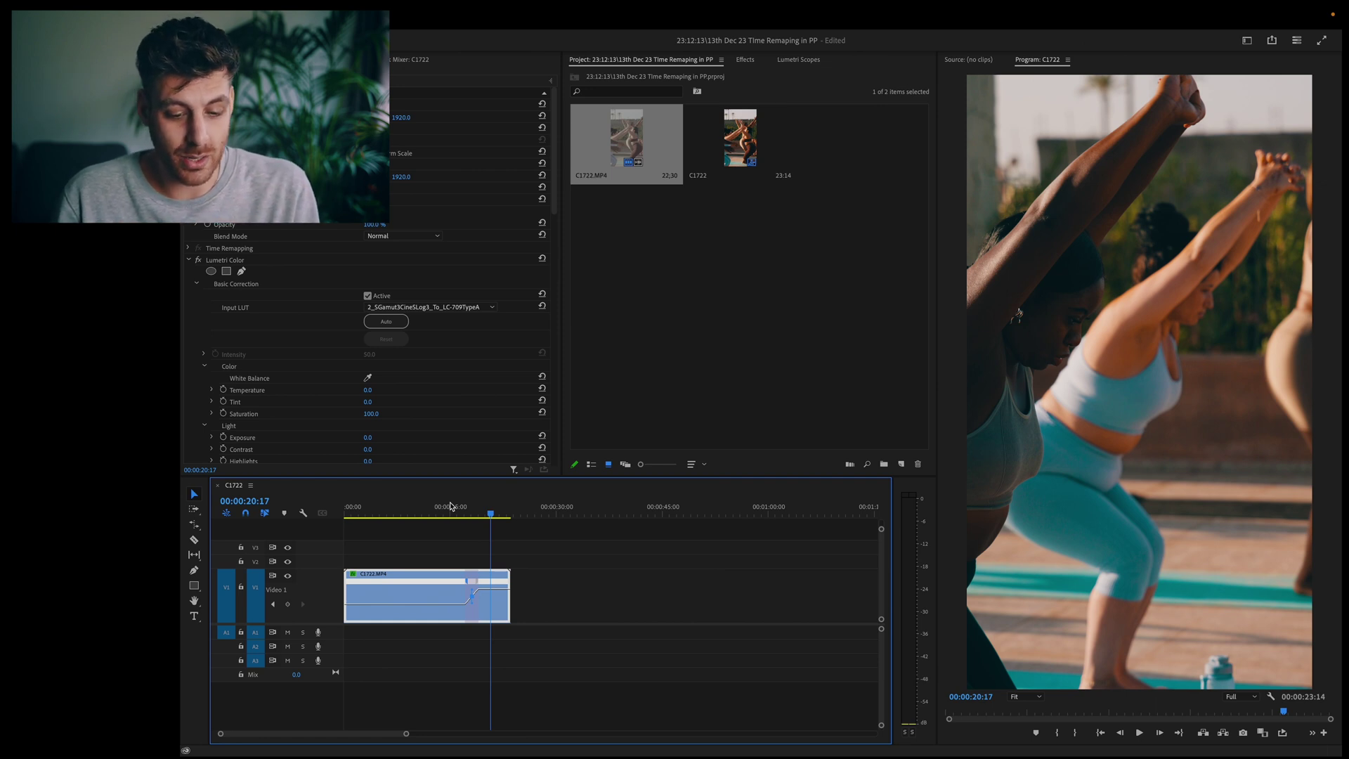
Step: Undo the time-remapping changes, collapse the V1 track, and cycle trim tools with N
key("super+z")
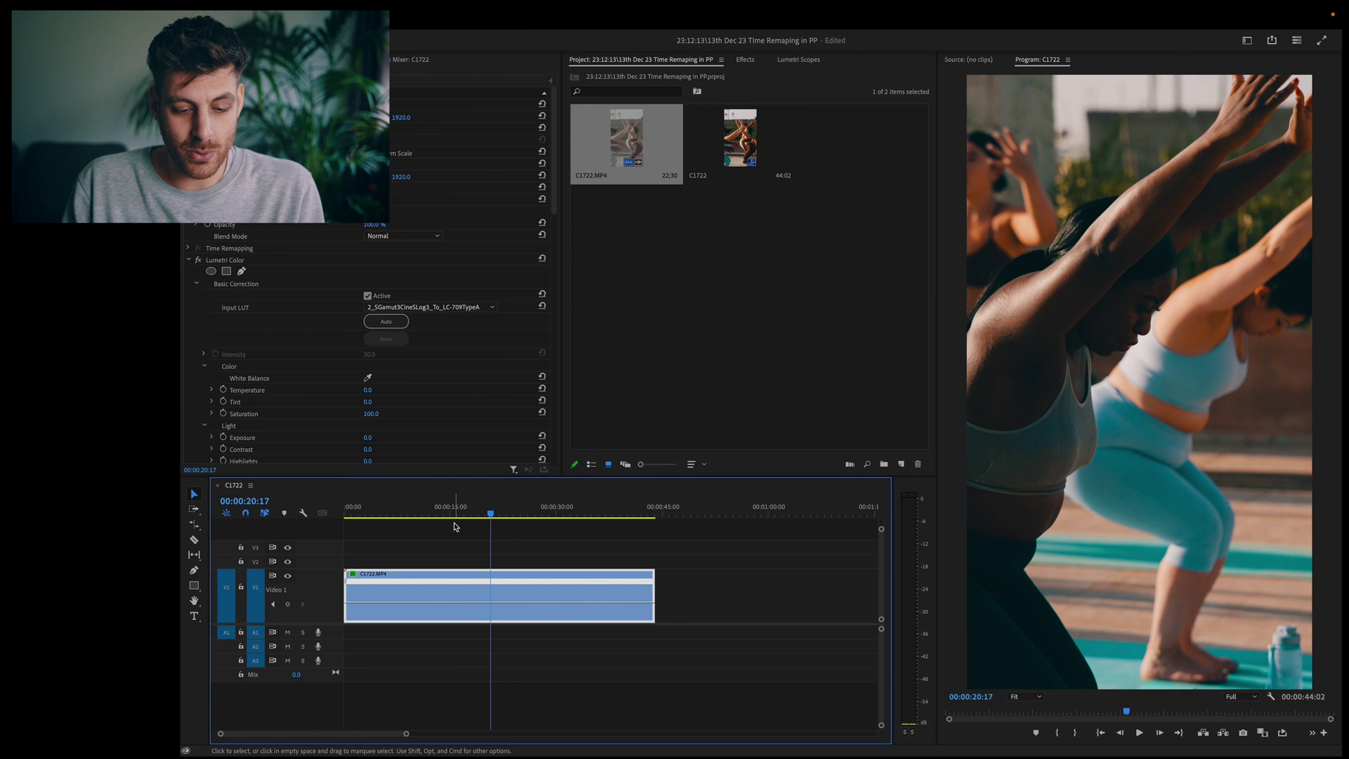
key("super+shift+z")
key("super+shift+z")
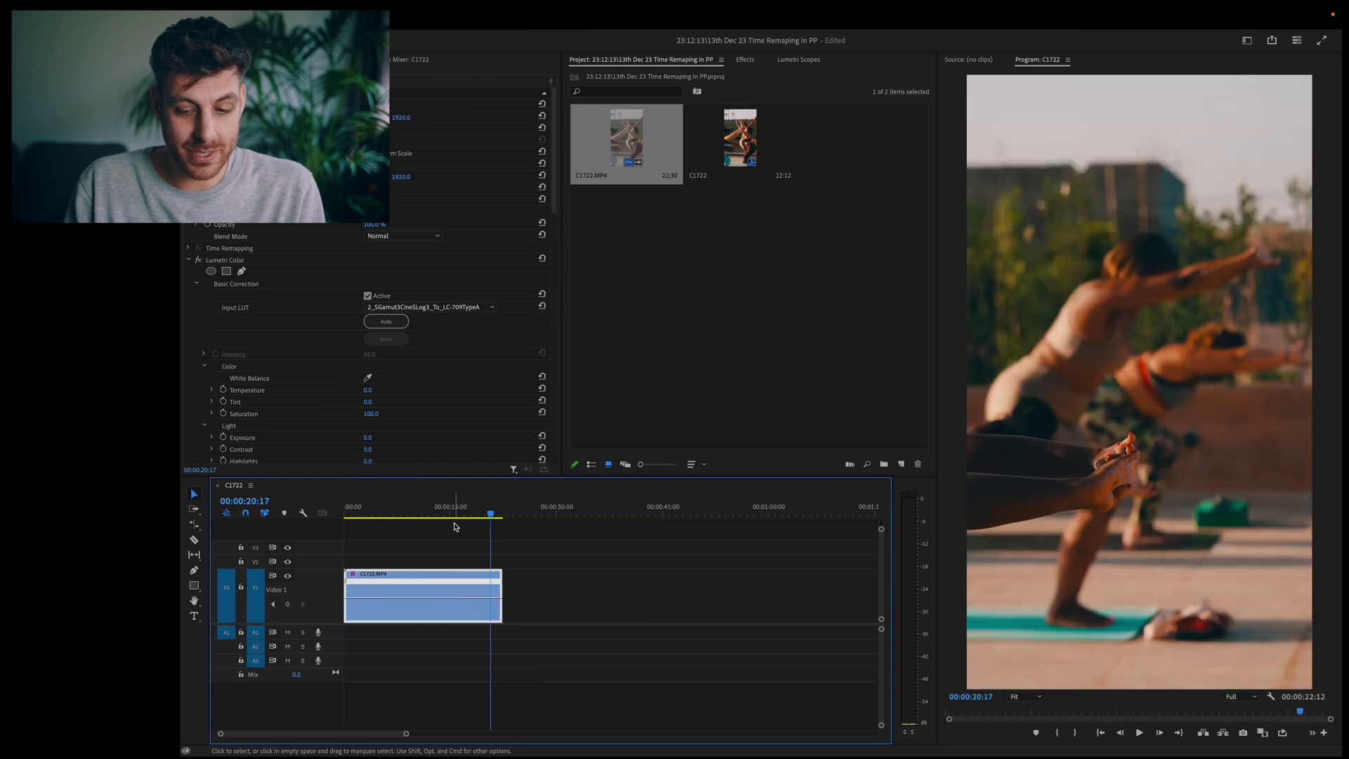
double_click(325, 607)
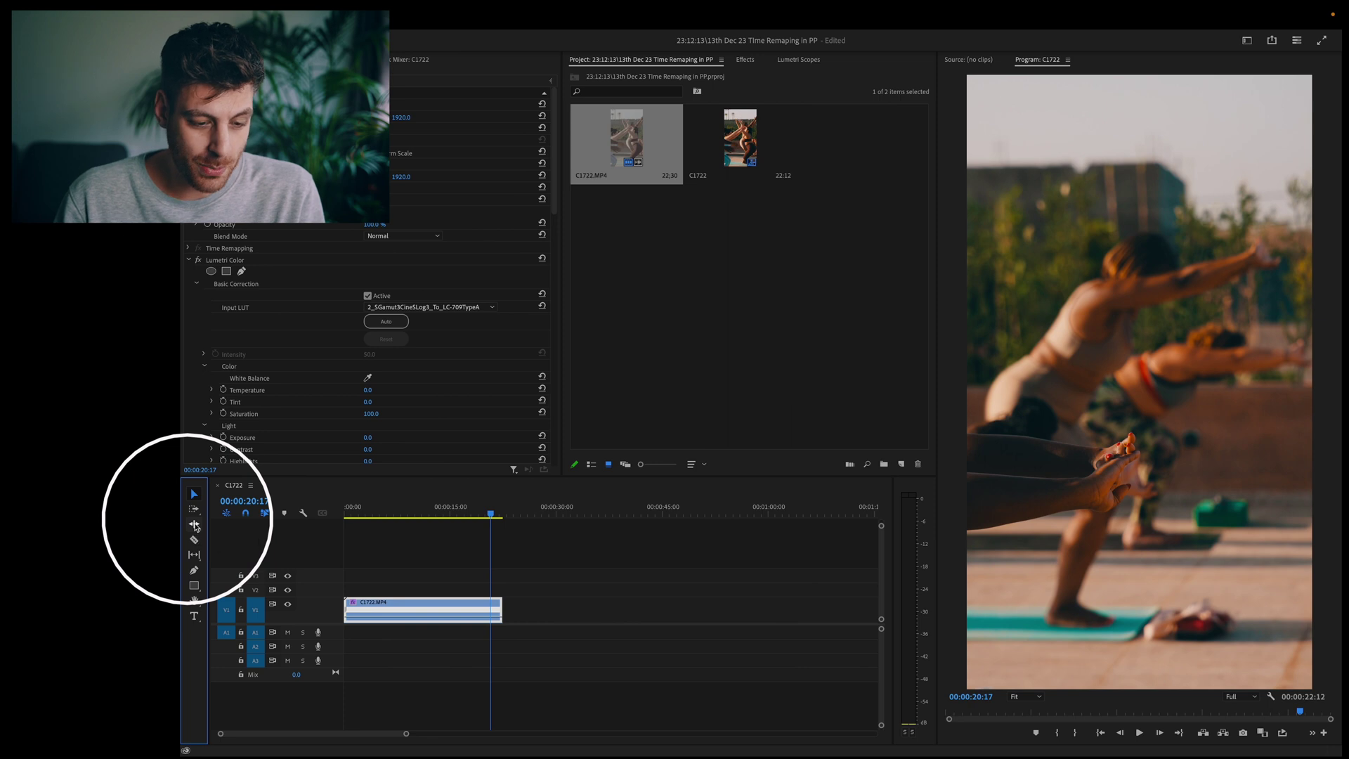
key("n")
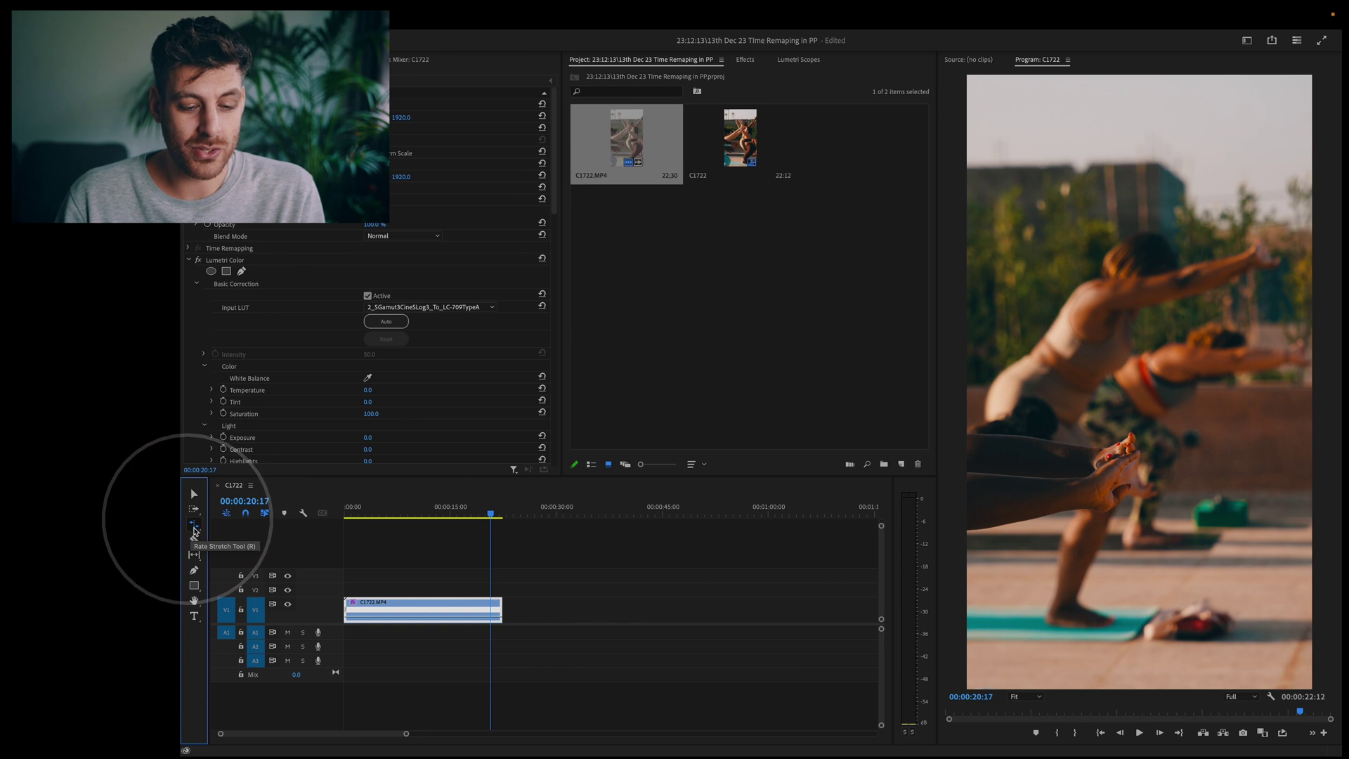
Step: Rate-stretch the clip shorter to speed it up and play it from the start
key("v")
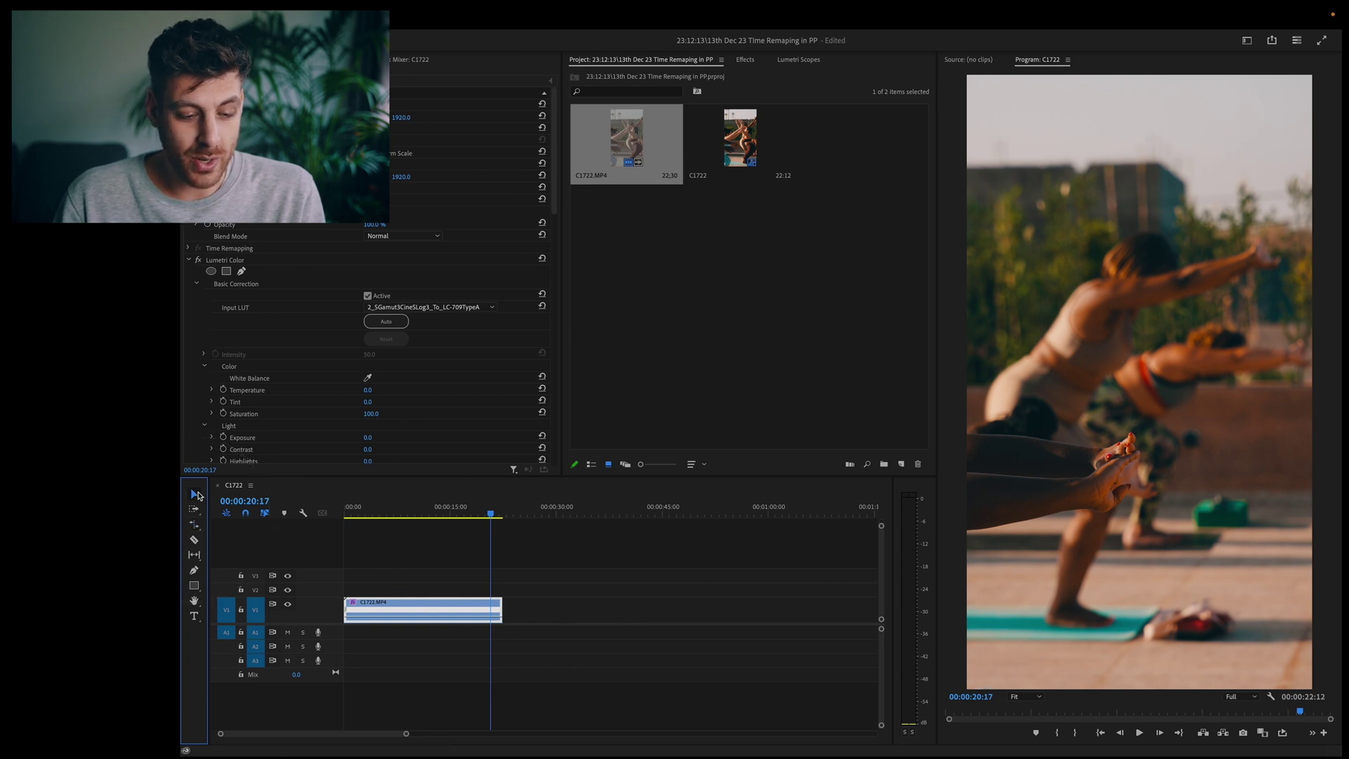
left_click(348, 532)
key("r")
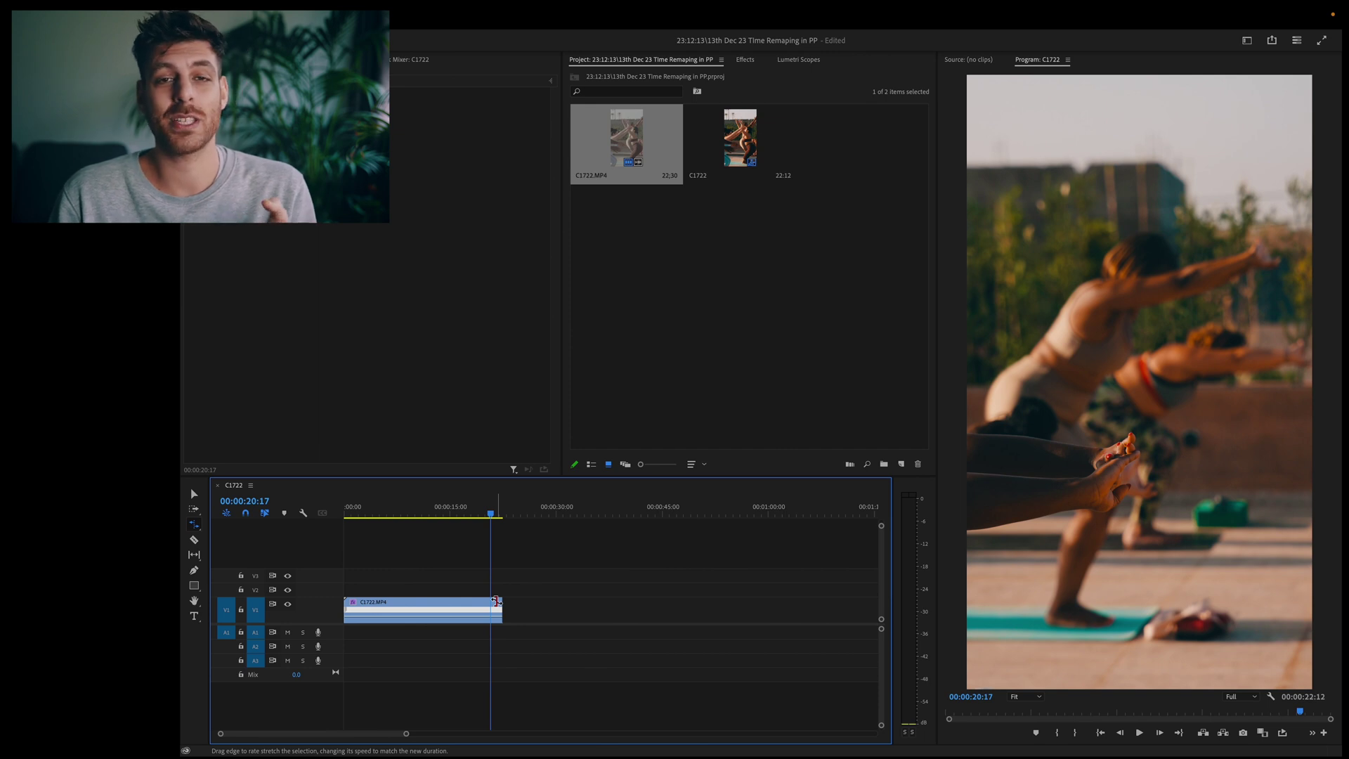
left_click_drag(497, 601, 448, 598)
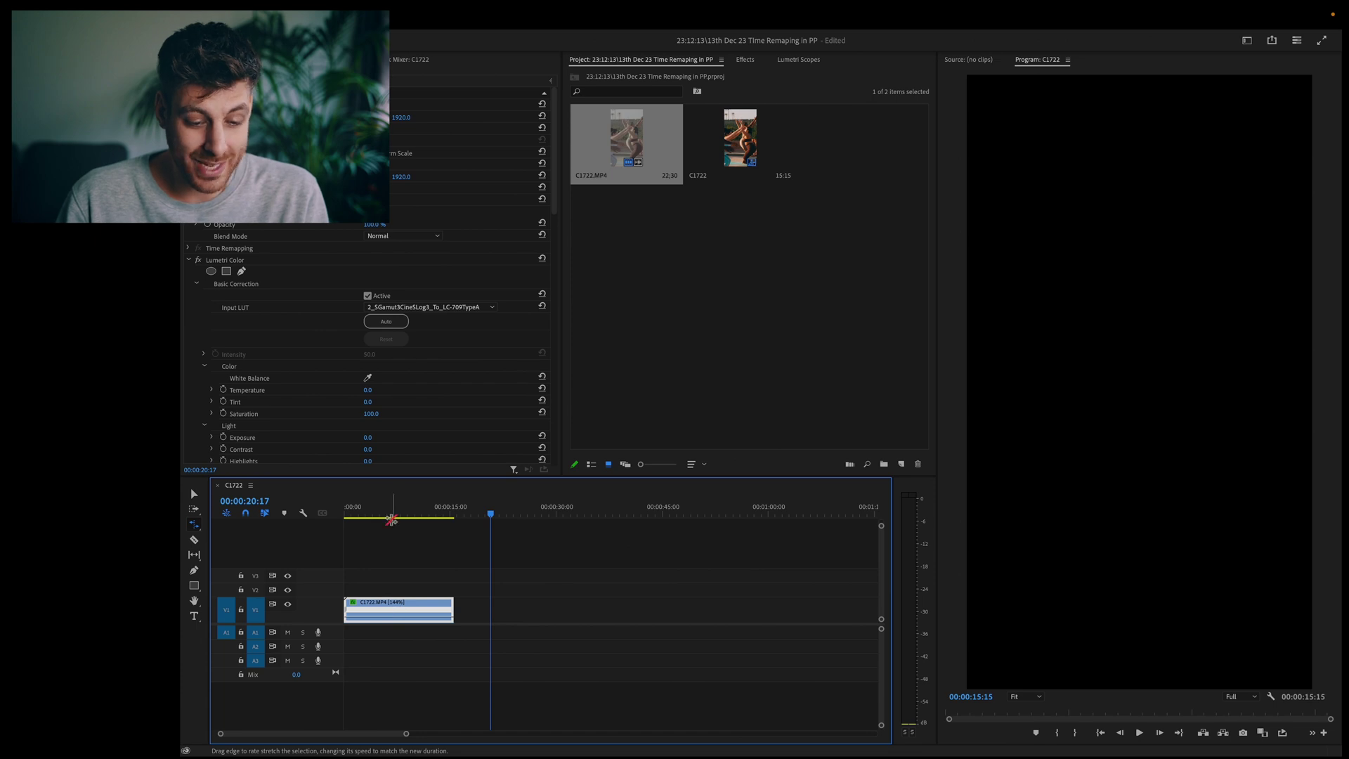
left_click_drag(388, 510, 346, 511)
key("space")
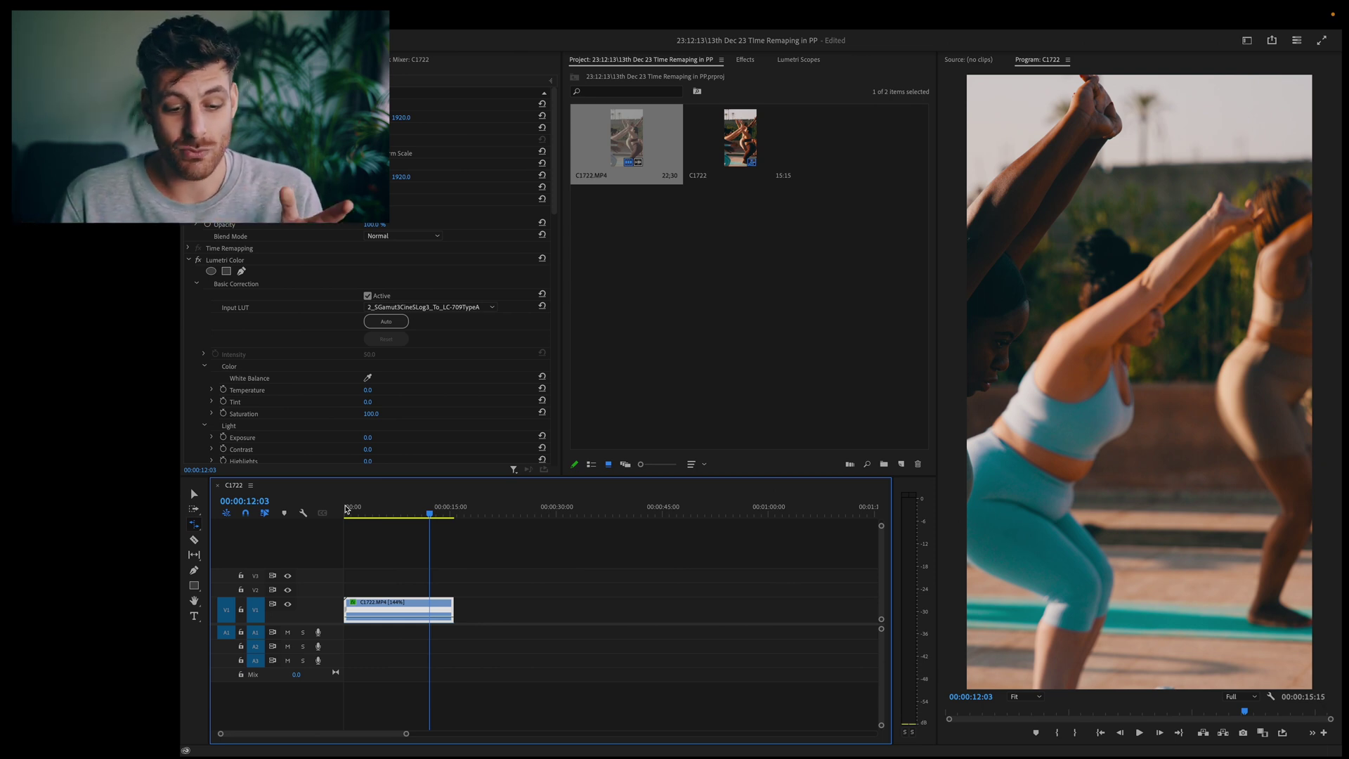
Step: Rate-stretch the clip longer to about 57% speed (39:11) and play it back
left_click_drag(359, 509, 417, 509)
left_click(551, 609)
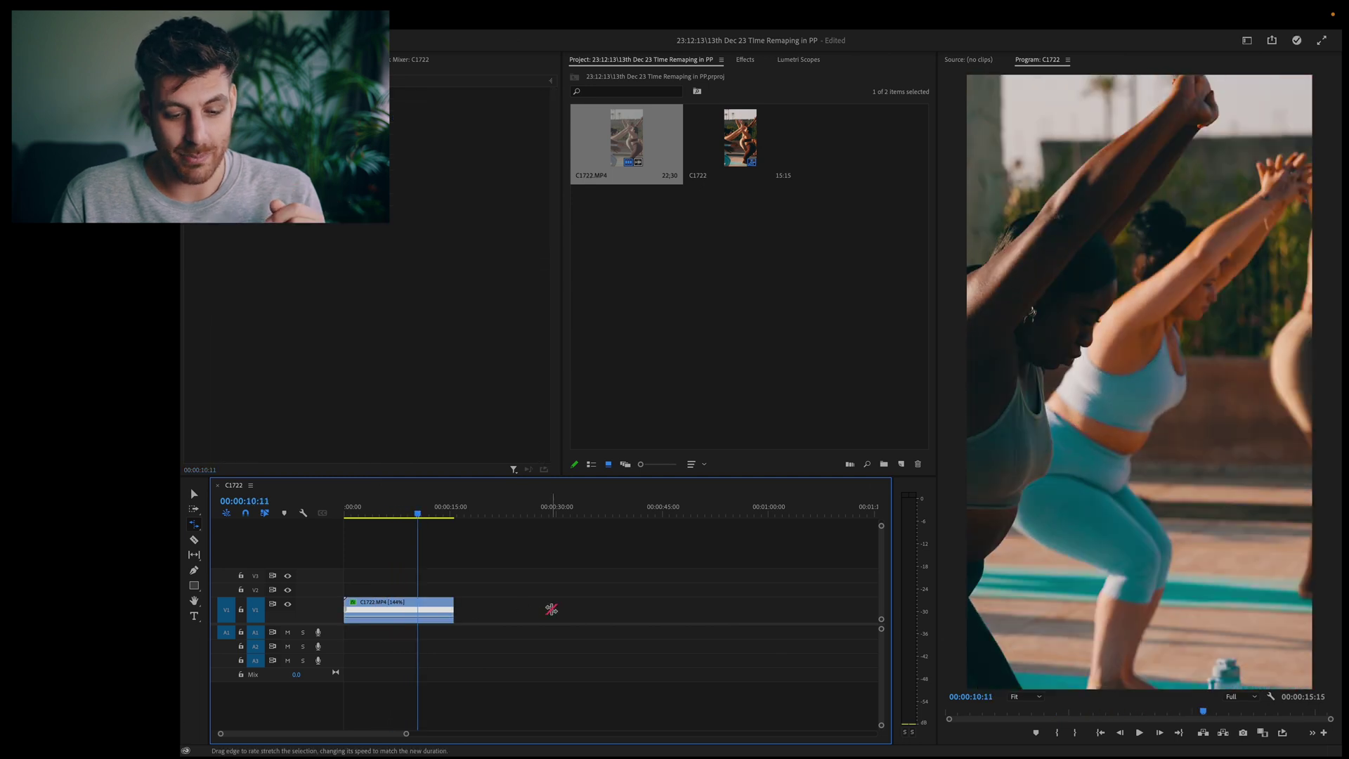
left_click_drag(453, 602, 618, 602)
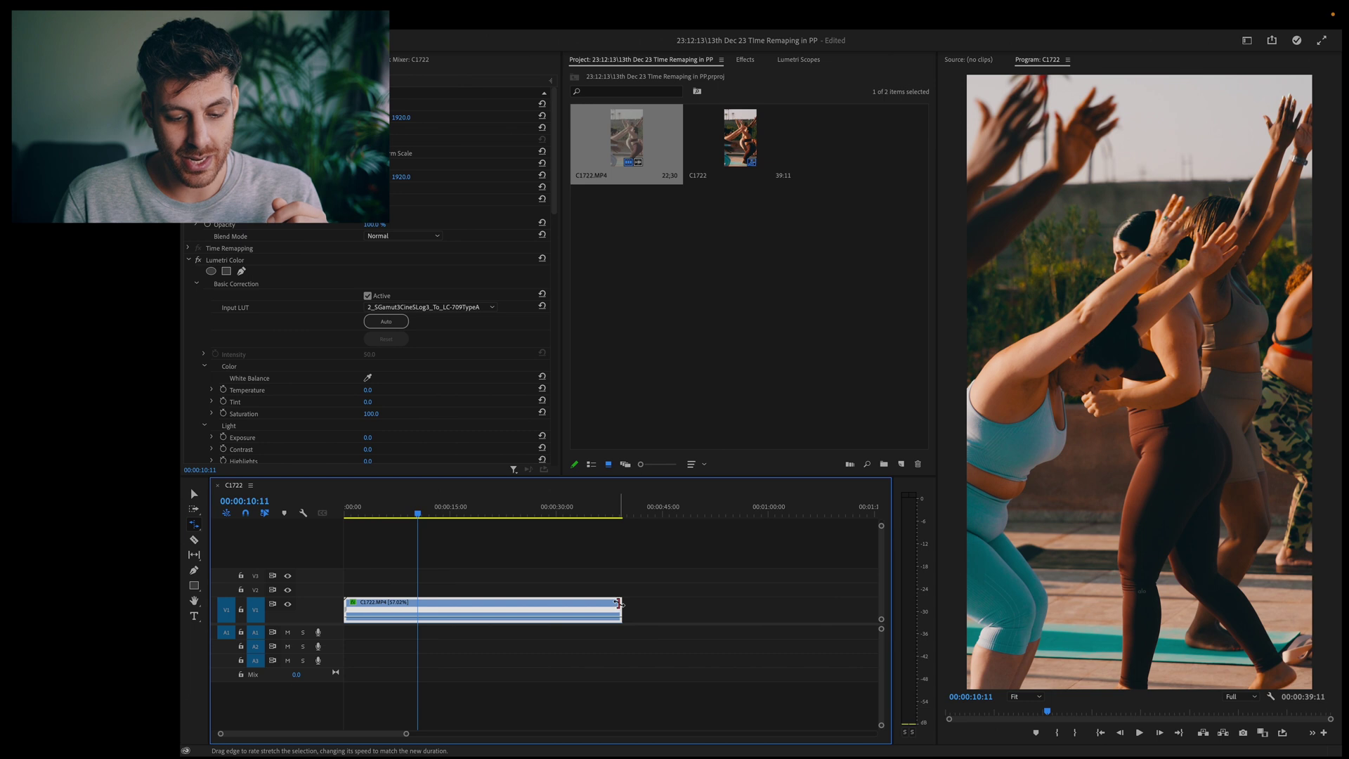
key("space")
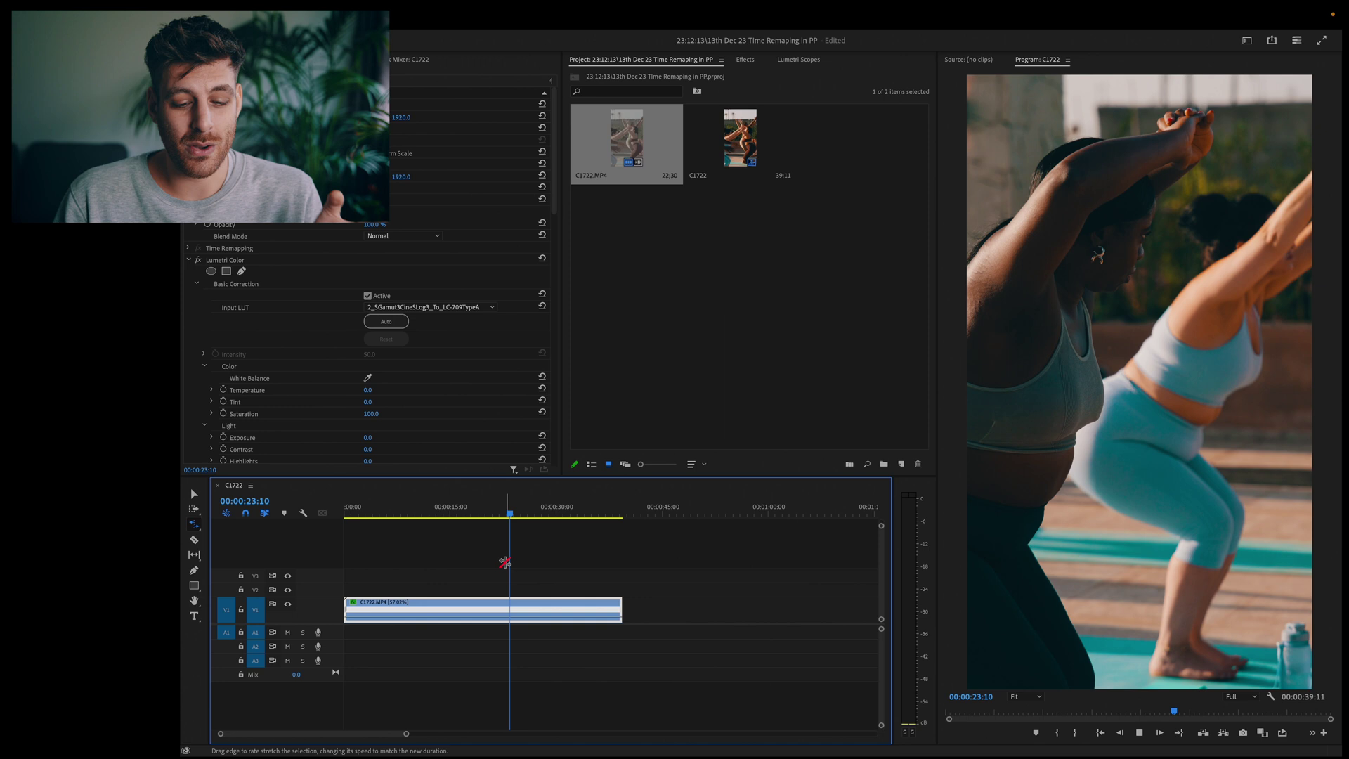
key("space")
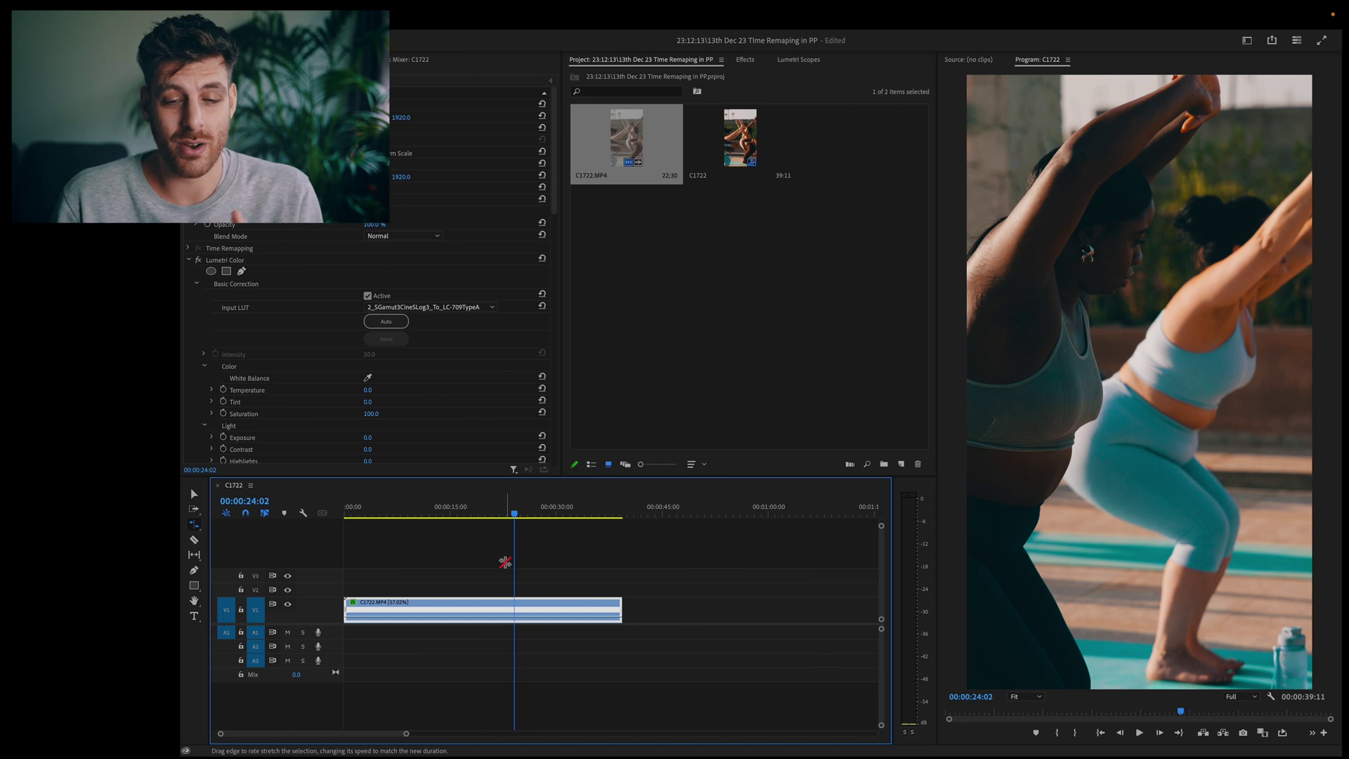
Step: Return to the Selection tool to work on the rendered clip
left_click(195, 496)
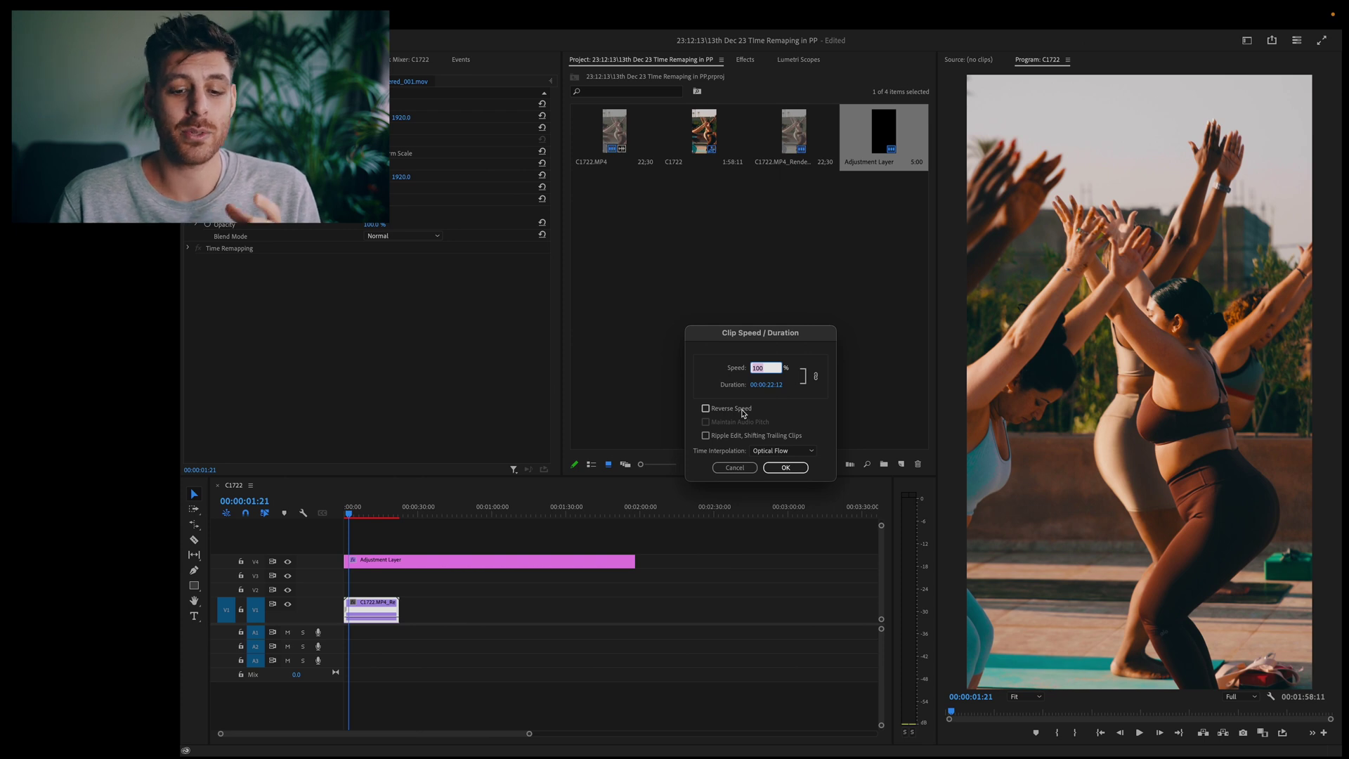
Step: Enter 20% speed, choose Optical Flow time interpolation, and confirm the Clip Speed / Duration dialog
scroll(780, 451, "up", 2)
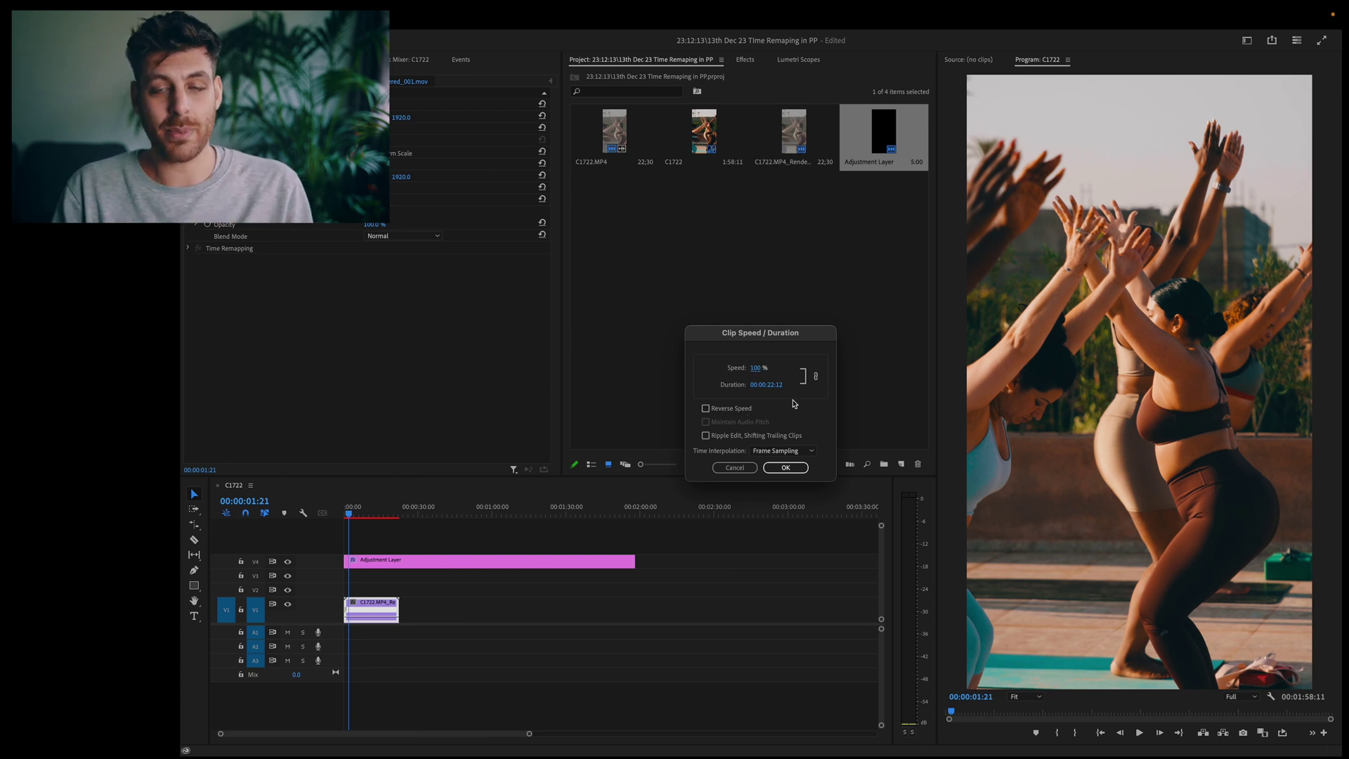
left_click(759, 368)
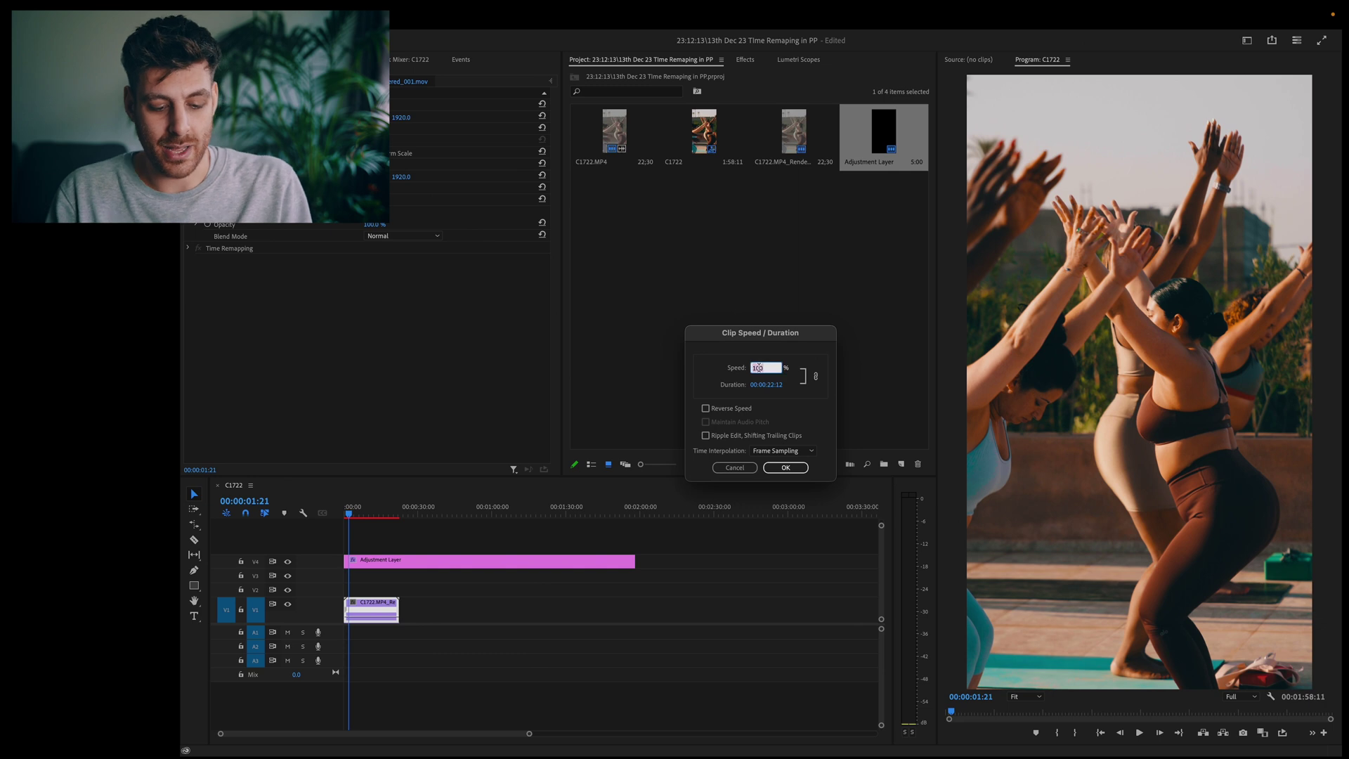
type("20")
left_click(791, 399)
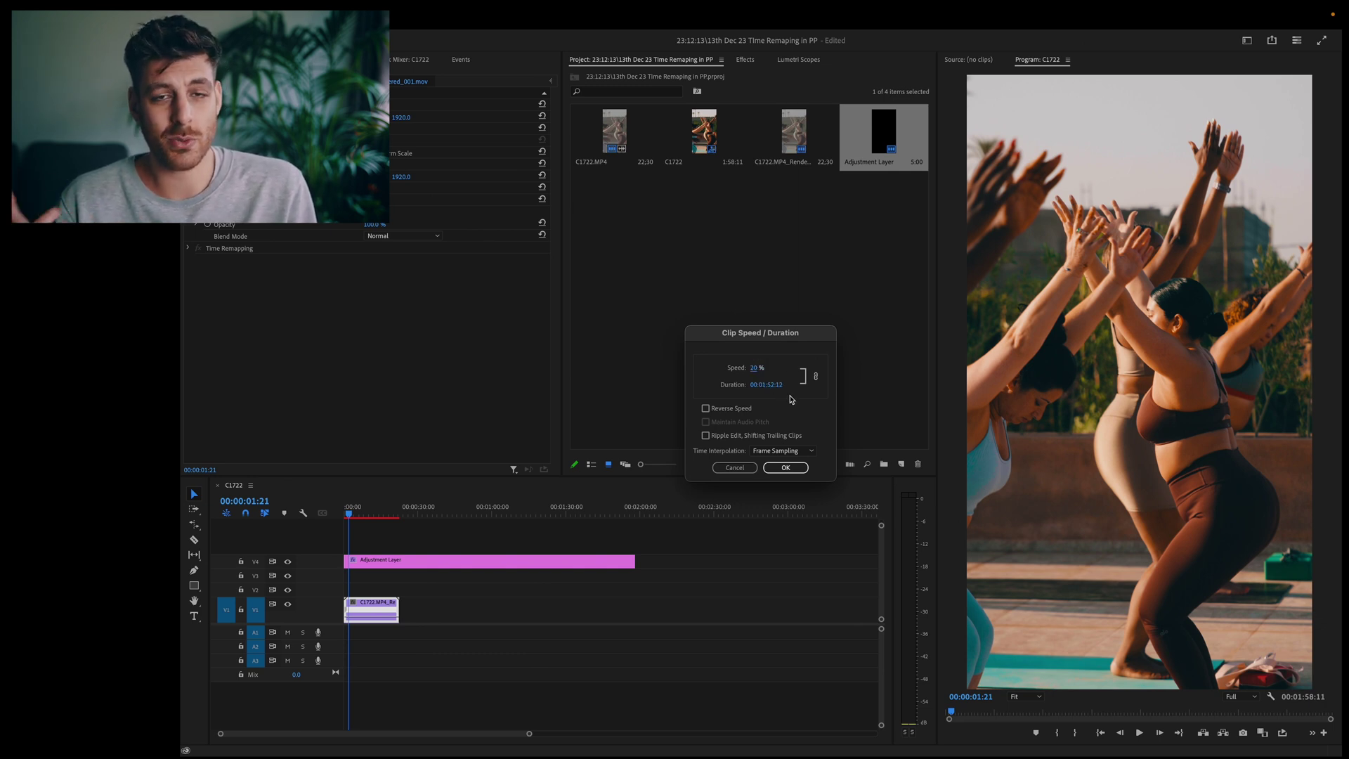
left_click(789, 451)
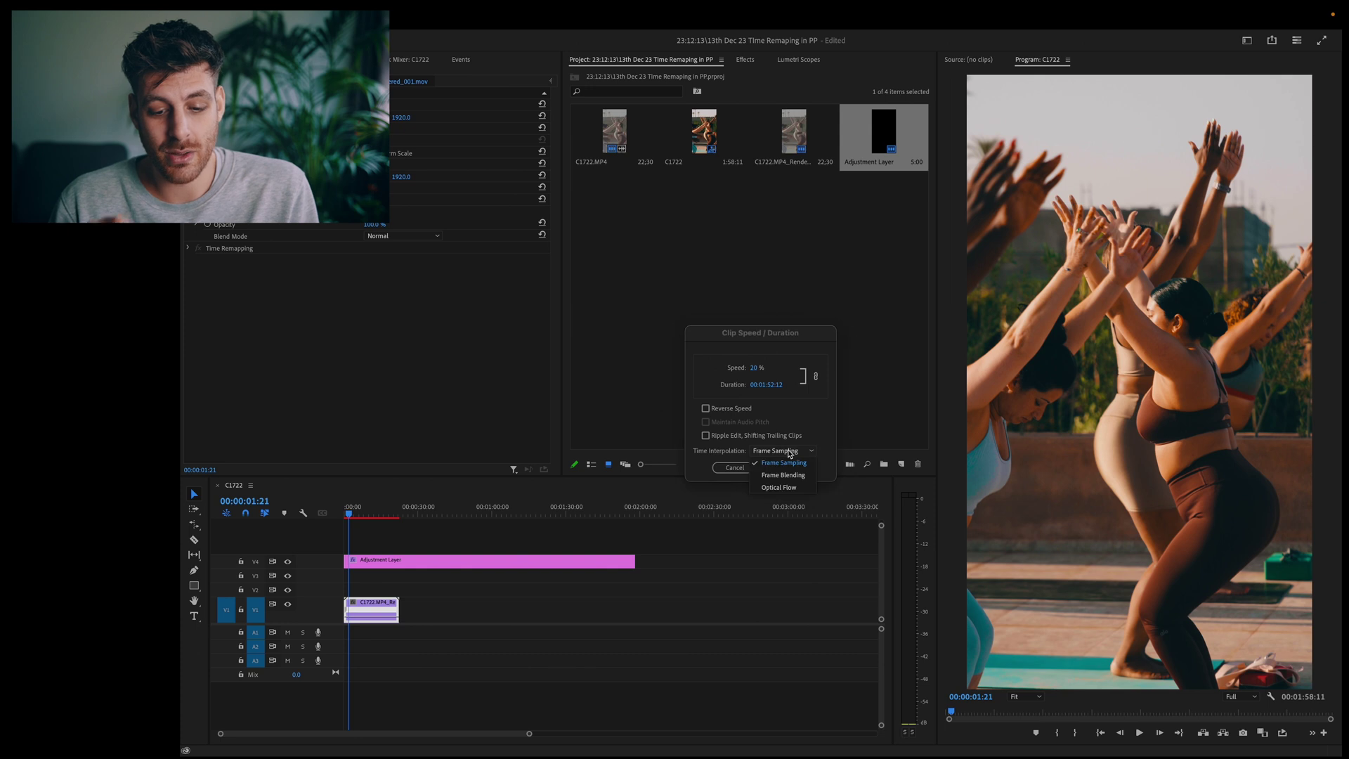
left_click(790, 486)
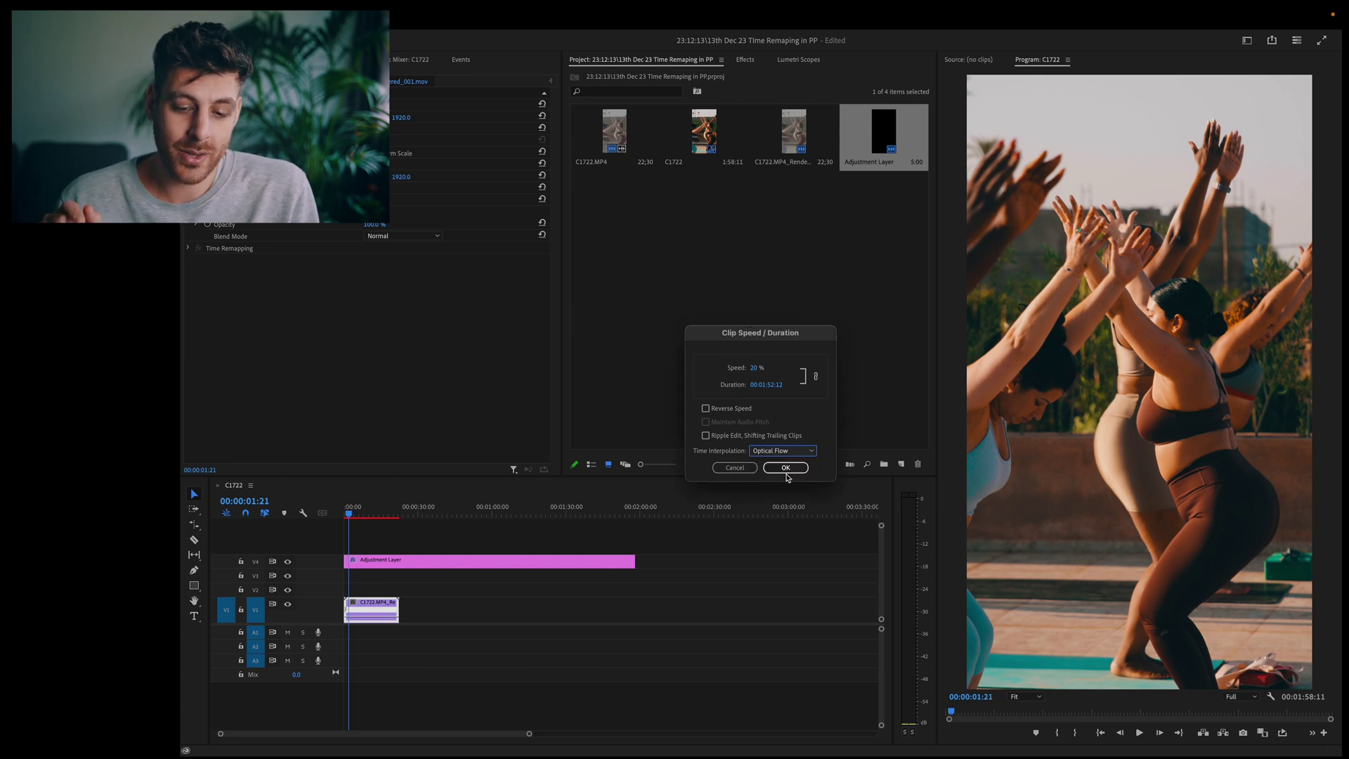
left_click(785, 467)
Step: Select the Adjustment Layer, then play the 20% clip from about 15 seconds in
right_click(412, 600)
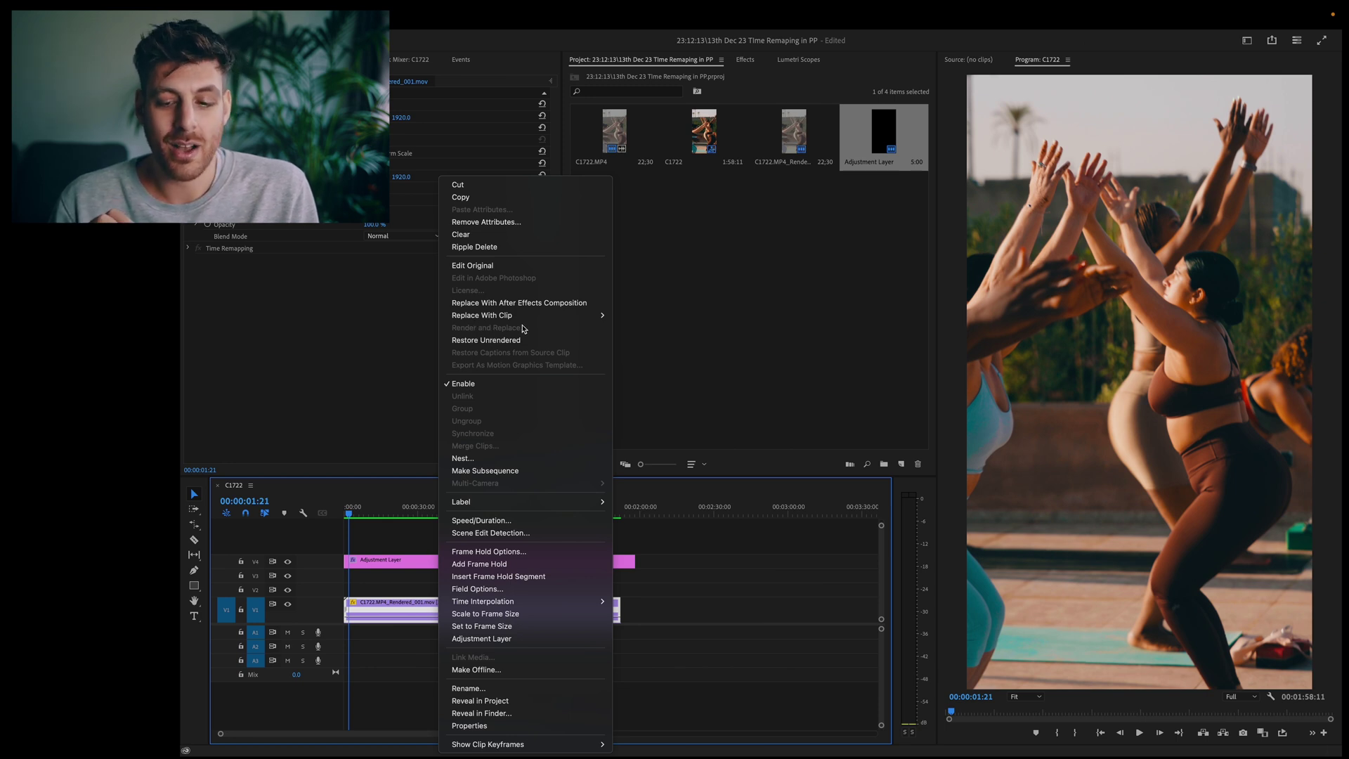
left_click(377, 583)
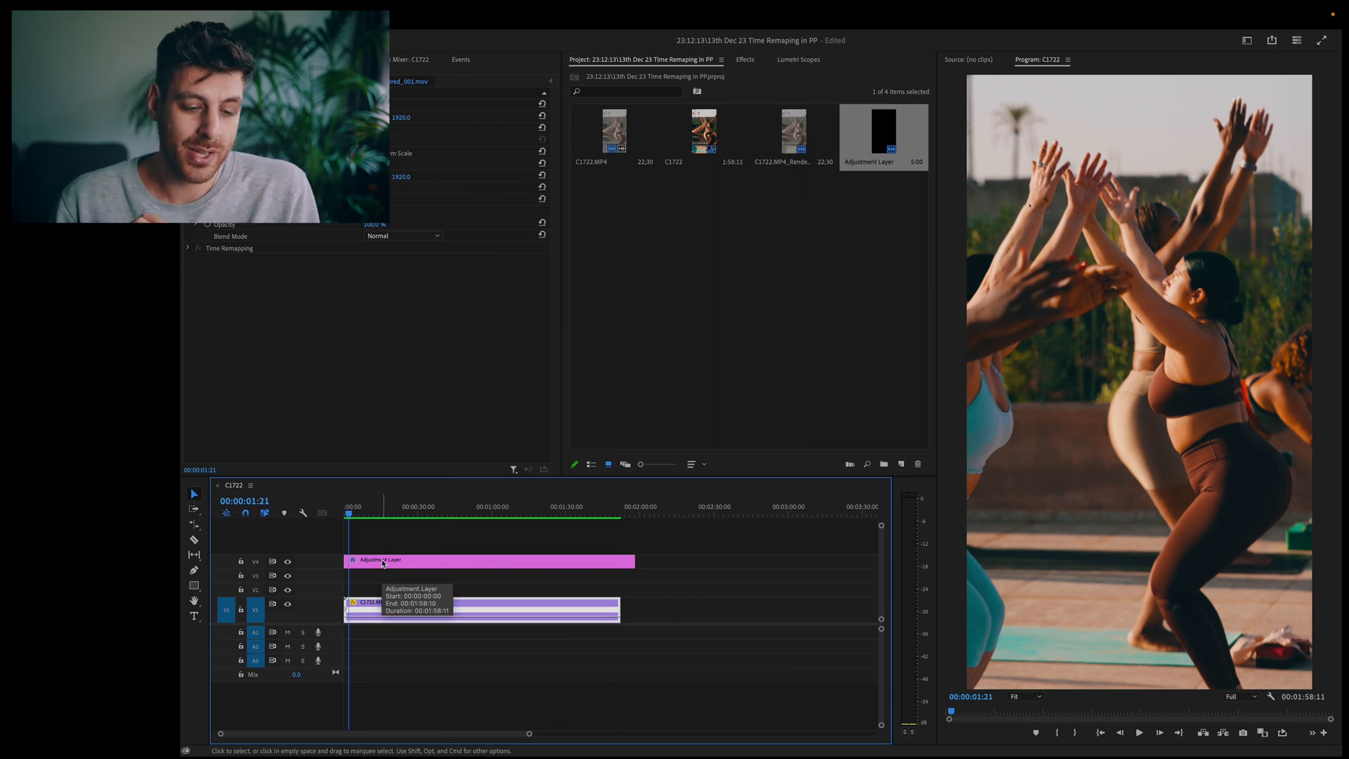
left_click(383, 563)
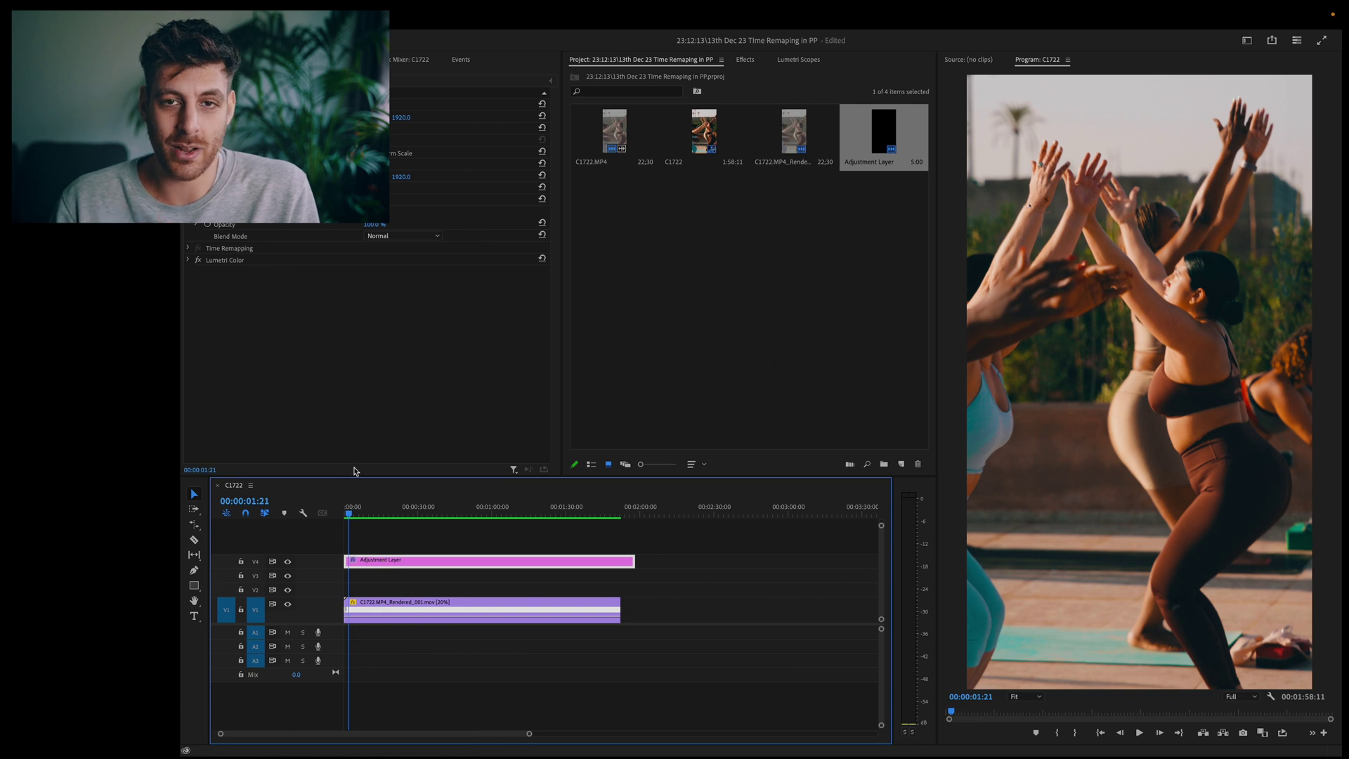
left_click(383, 515)
key("space")
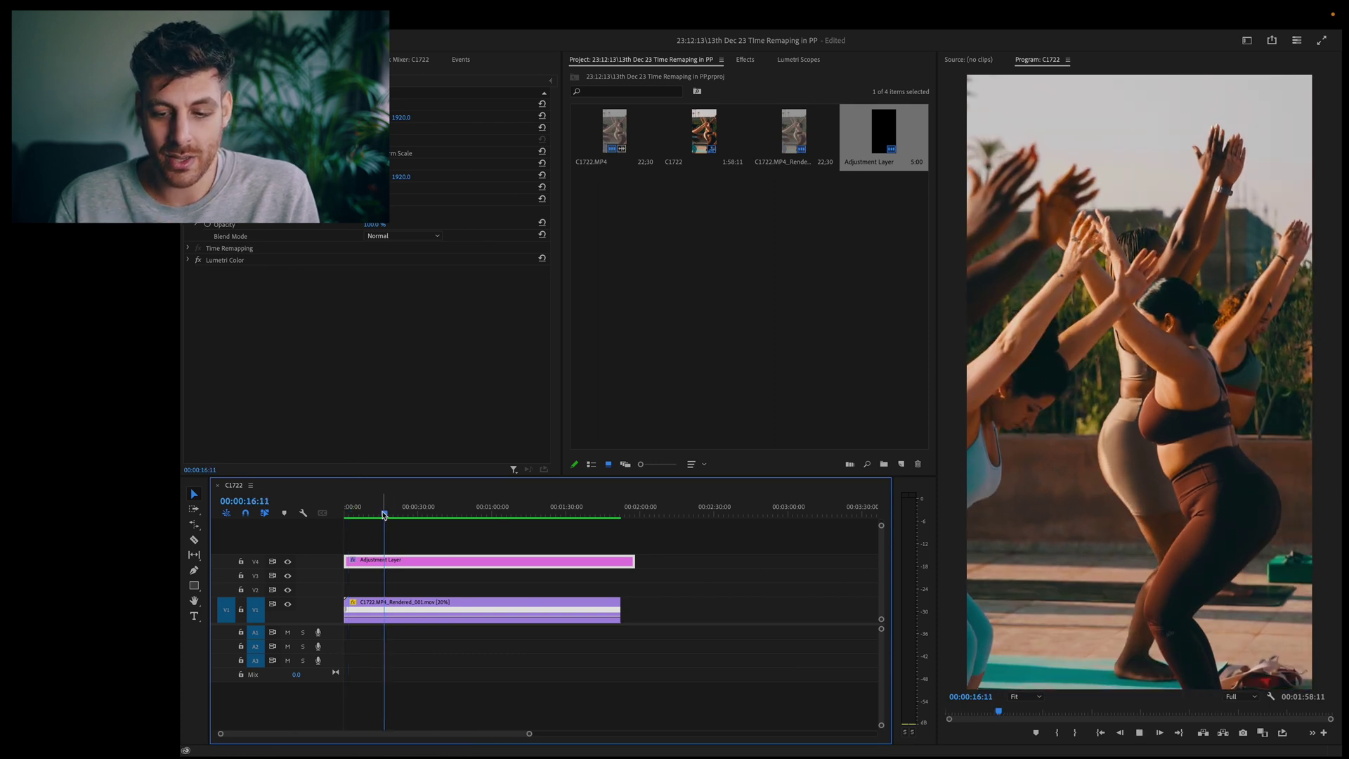